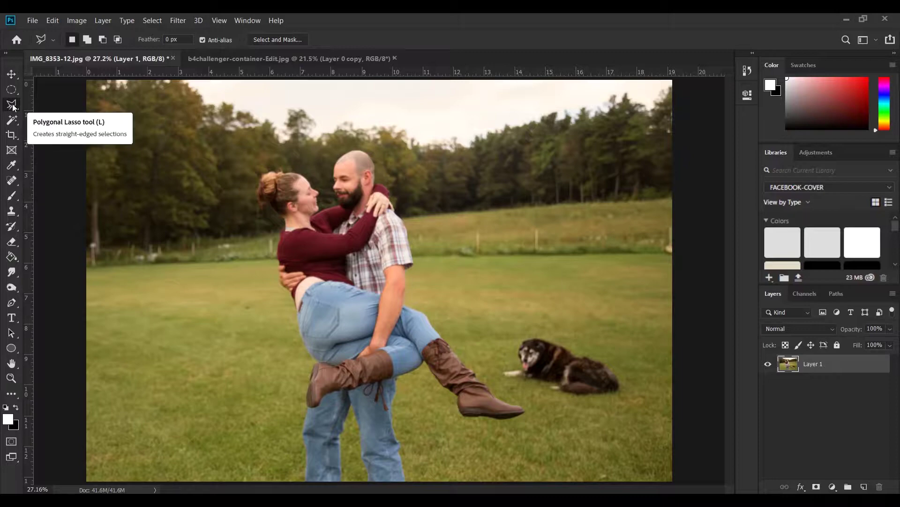
# - Outline the dog on the grass with a loose freehand Lasso selection
pyautogui.click(13, 106)
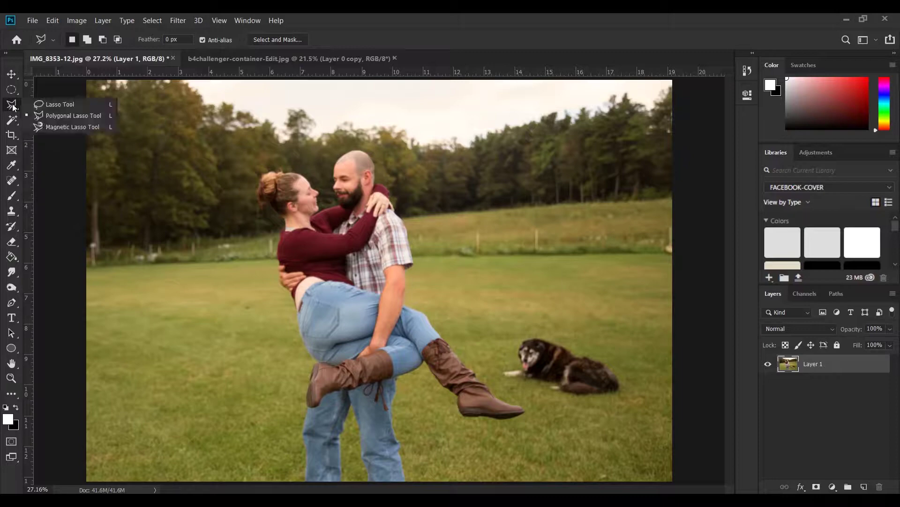
pyautogui.click(42, 104)
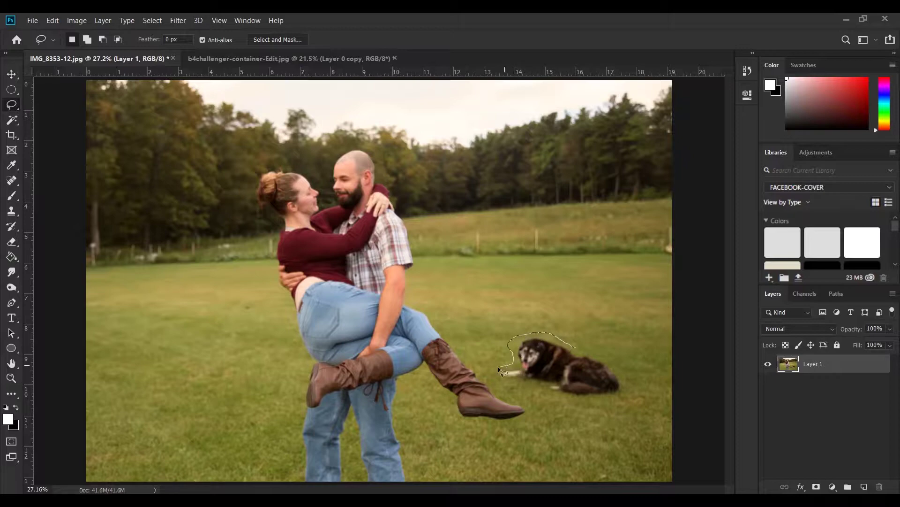
pyautogui.moveTo(530, 382); pyautogui.dragTo(549, 393)
pyautogui.moveTo(575, 346); pyautogui.dragTo(573, 347)
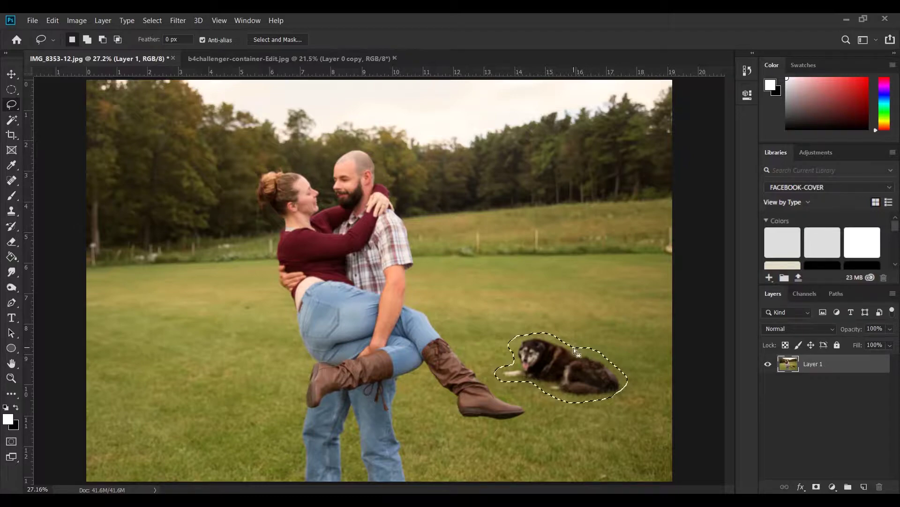
# - Start Content-Aware Fill on the dog selection, with the overlay indicating the sampling area and output going to a new layer
pyautogui.click(53, 20)
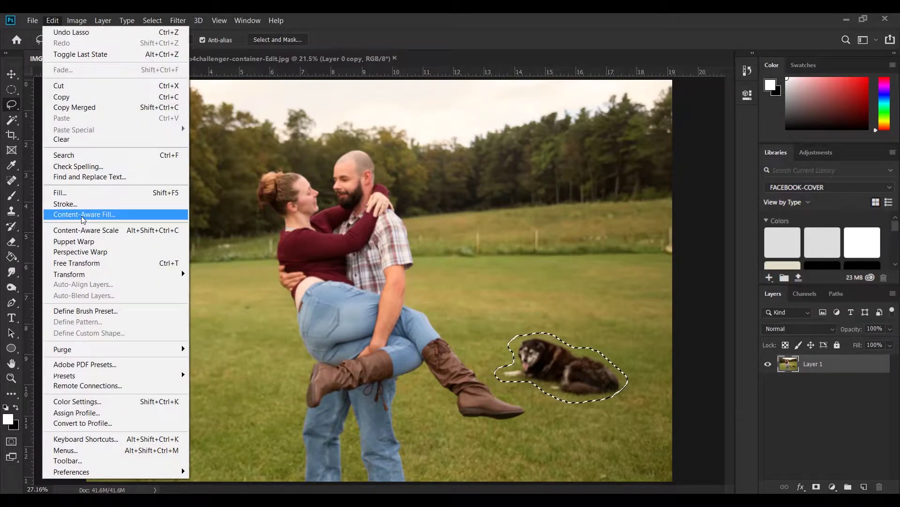
pyautogui.click(82, 216)
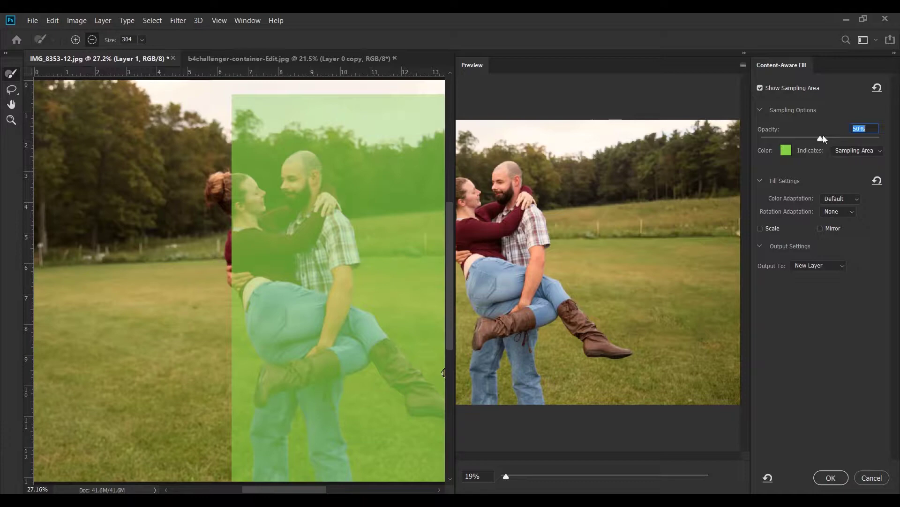
pyautogui.click(880, 151)
pyautogui.click(880, 152)
pyautogui.click(844, 266)
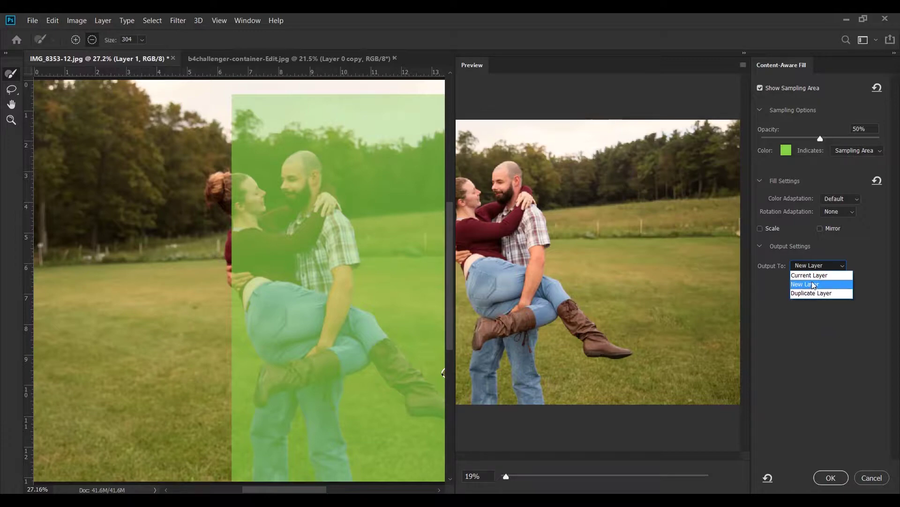
pyautogui.click(813, 284)
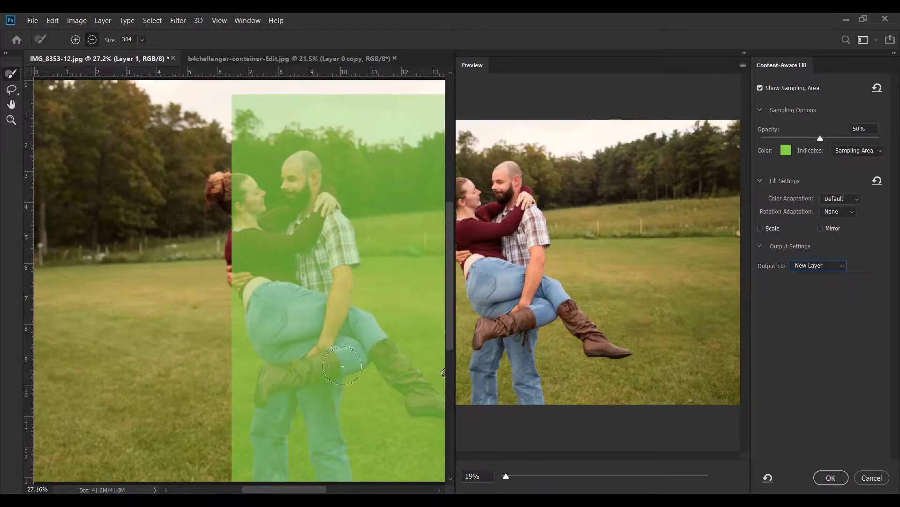
# - Exclude the woman's outstretched leg and boot from the sampling area, apply the fill, and clear the selection
pyautogui.moveTo(374, 356)
pyautogui.mouseDown()
pyautogui.moveTo(448, 423)
pyautogui.moveTo(349, 324)
pyautogui.mouseUp()
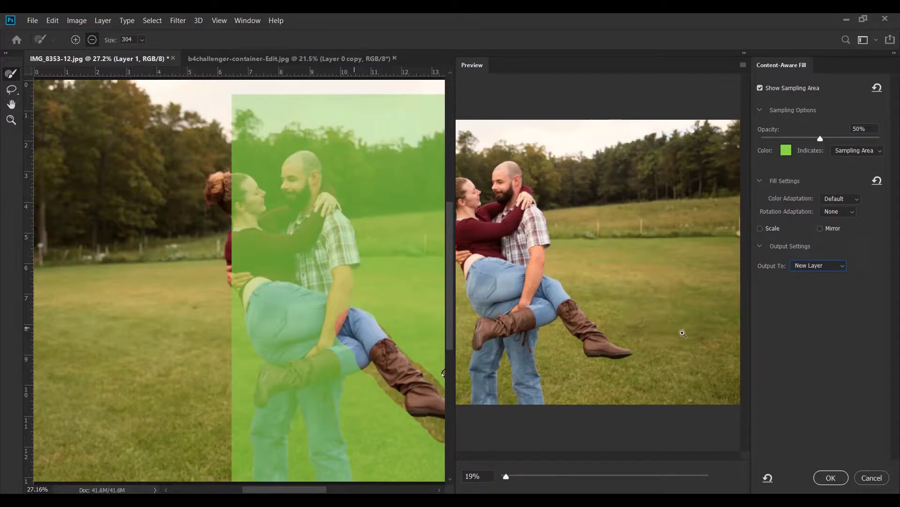
pyautogui.hotkey('ctrl', 'z')
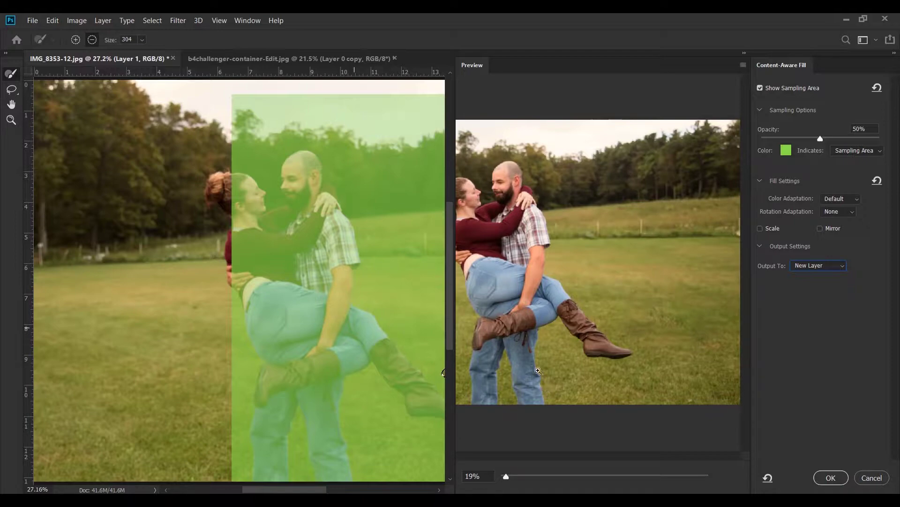
pyautogui.click(672, 324)
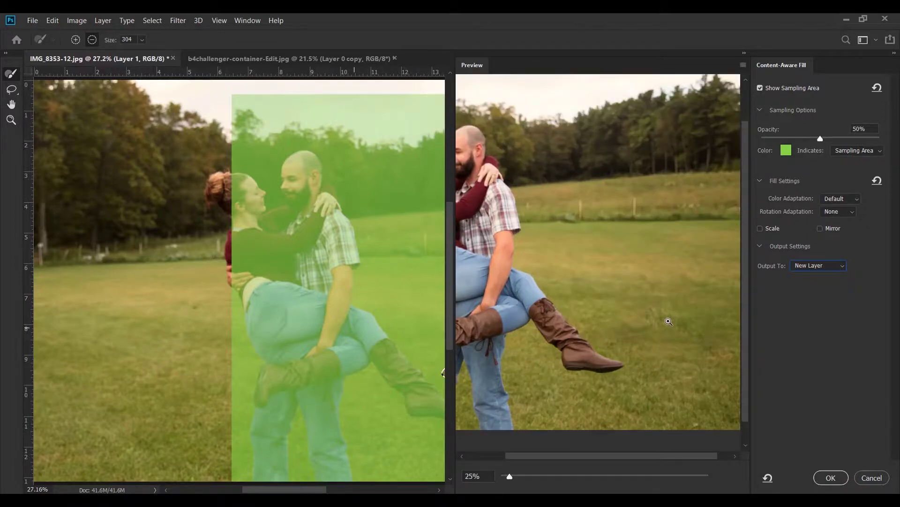
pyautogui.click(670, 322)
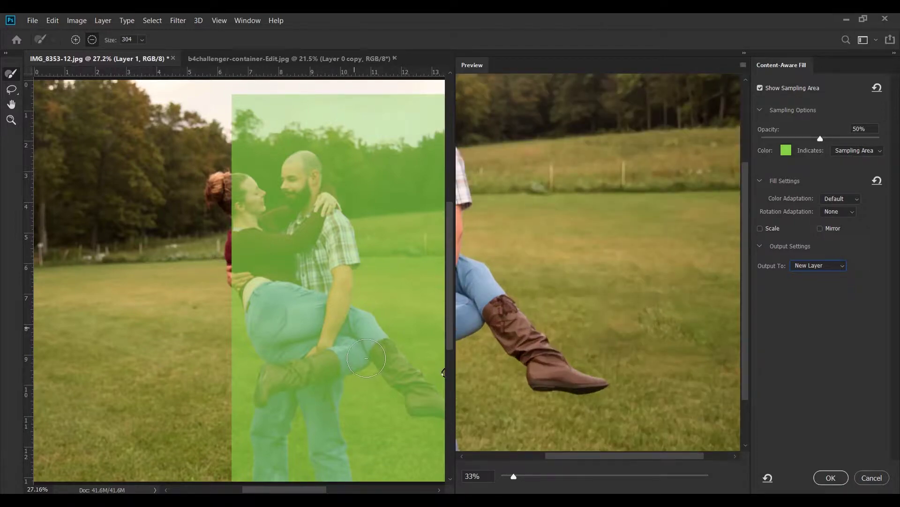
pyautogui.moveTo(364, 350)
pyautogui.mouseDown()
pyautogui.moveTo(434, 412)
pyautogui.moveTo(345, 332)
pyautogui.moveTo(336, 341)
pyautogui.mouseUp()
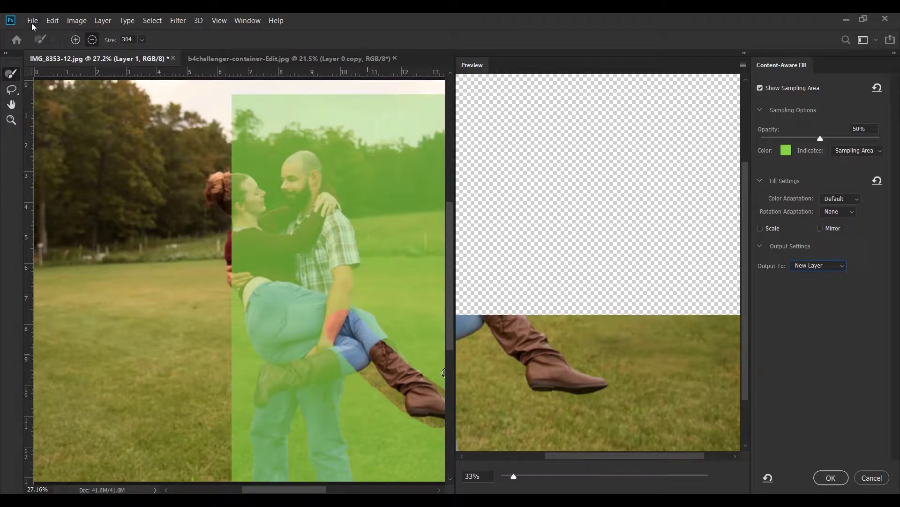
pyautogui.click(831, 477)
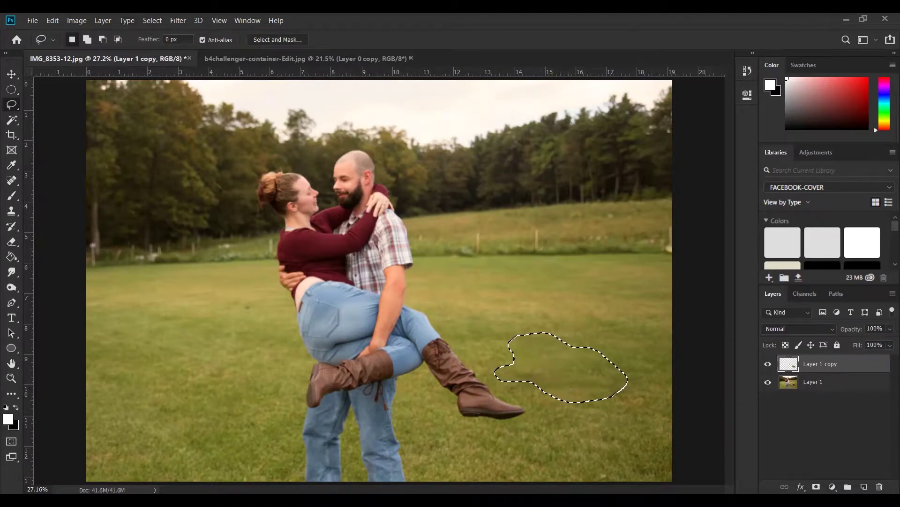
pyautogui.click(152, 20)
pyautogui.click(159, 42)
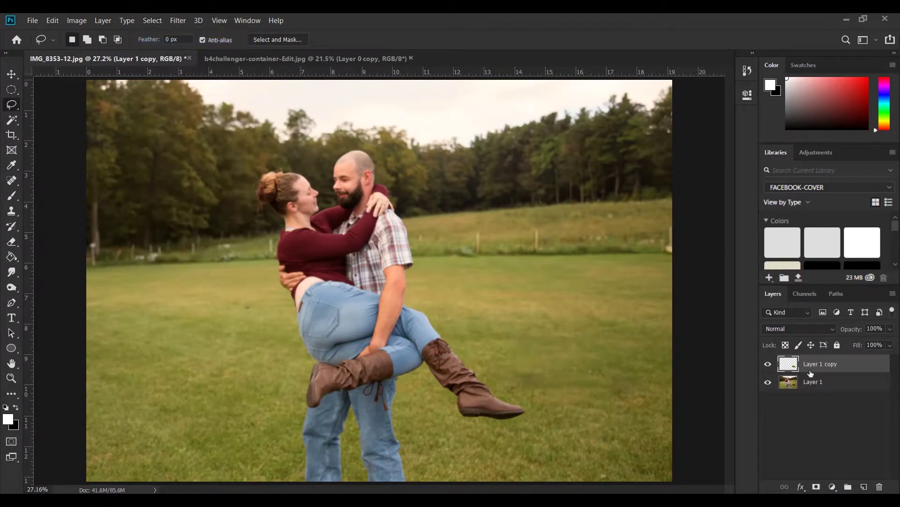
# - Toggle the fill layer's visibility to compare the photo with and without the dog
pyautogui.click(768, 365)
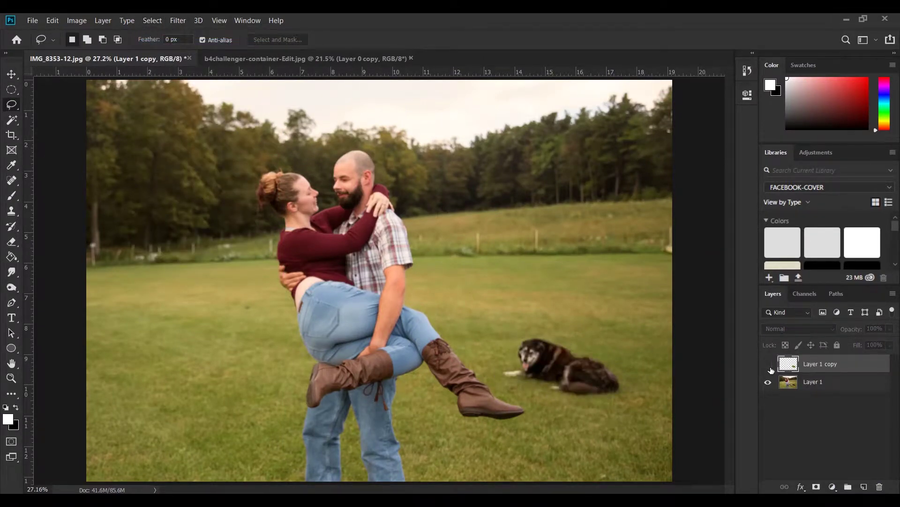
pyautogui.click(768, 368)
pyautogui.click(768, 367)
pyautogui.click(767, 367)
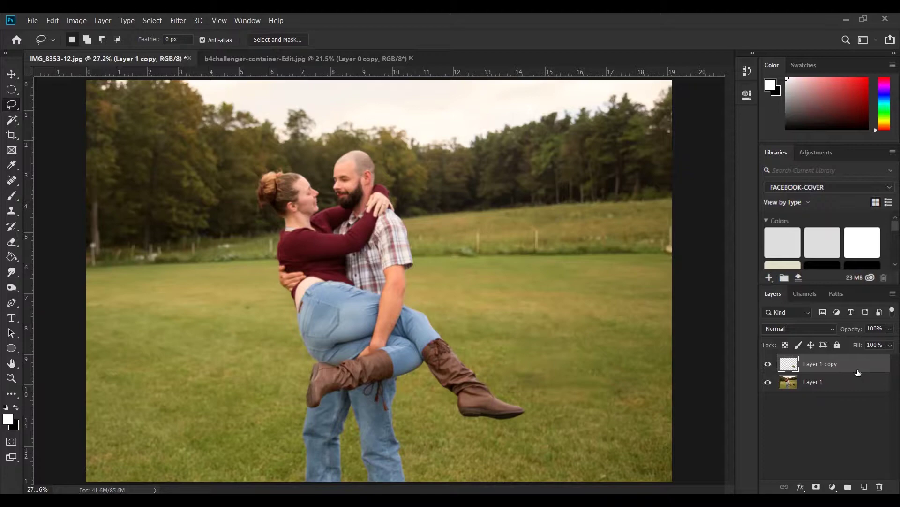
# - Stamp all visible layers into a new layer and brighten the photo with a Brightness/Contrast adjustment layer above it
pyautogui.hotkey('ctrl', 'alt', 'shift', 'e')
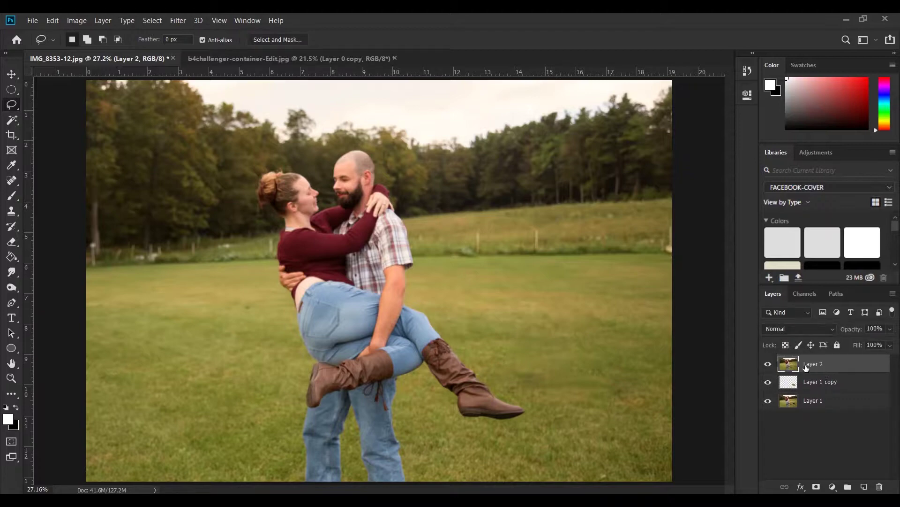
pyautogui.click(832, 486)
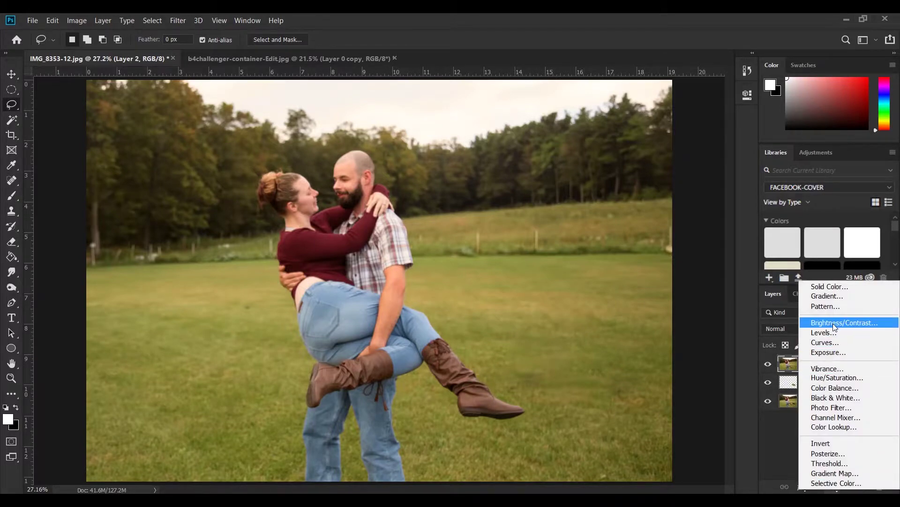
pyautogui.click(833, 323)
pyautogui.moveTo(647, 161); pyautogui.dragTo(655, 188)
pyautogui.click(713, 90)
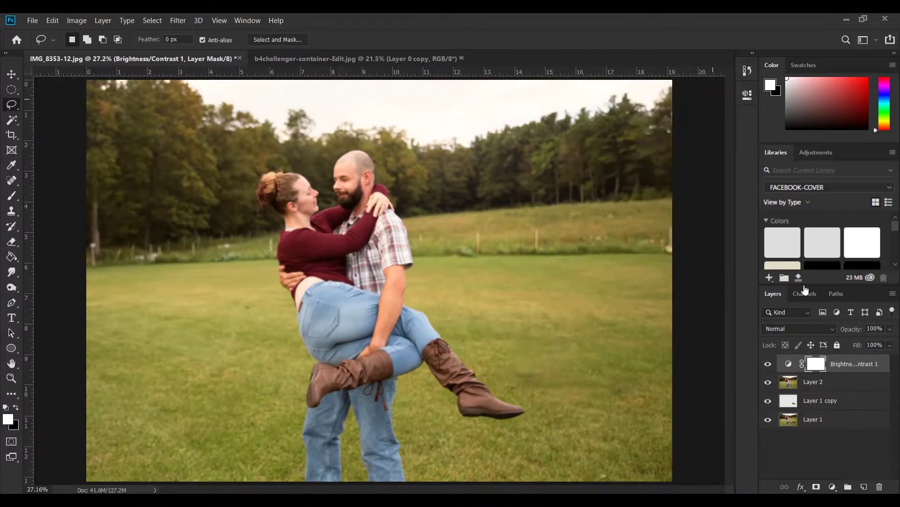
# - Switch off the adjustment, merged and fill layers to compare the edit with the original photo
pyautogui.click(768, 364)
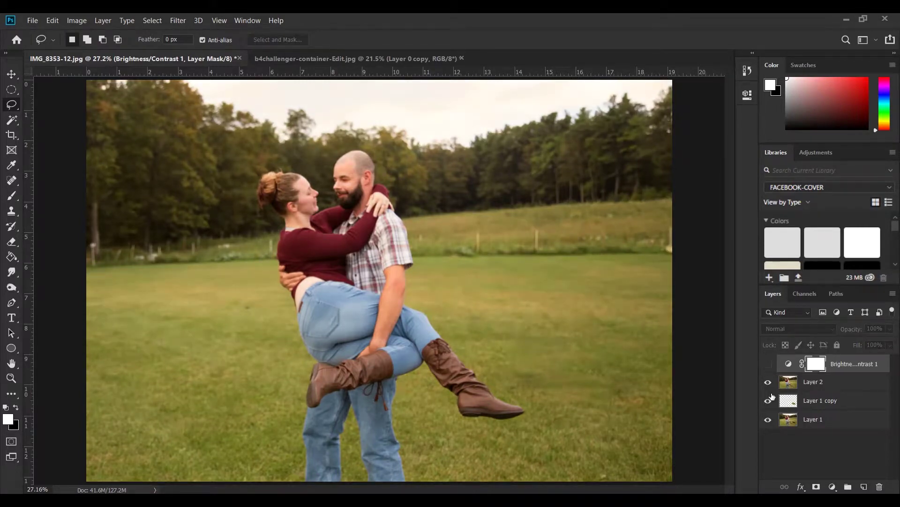
pyautogui.click(768, 381)
pyautogui.click(768, 401)
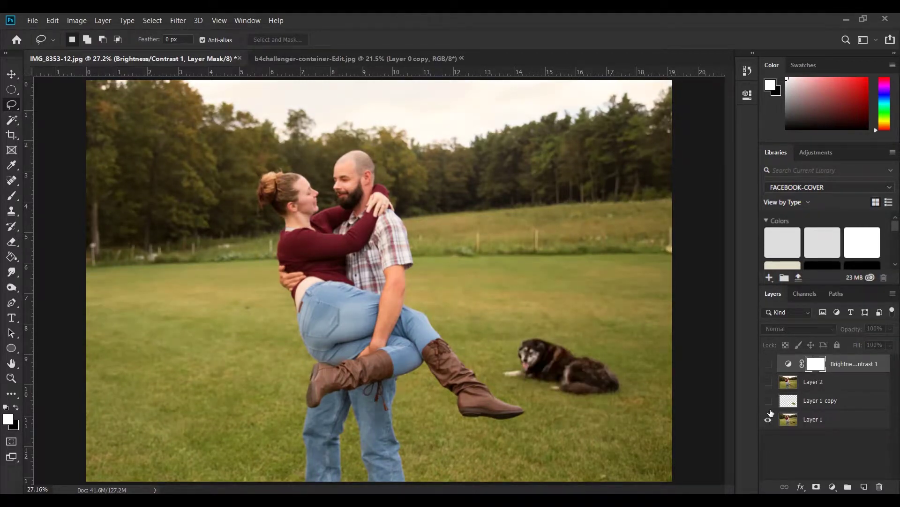
pyautogui.click(768, 400)
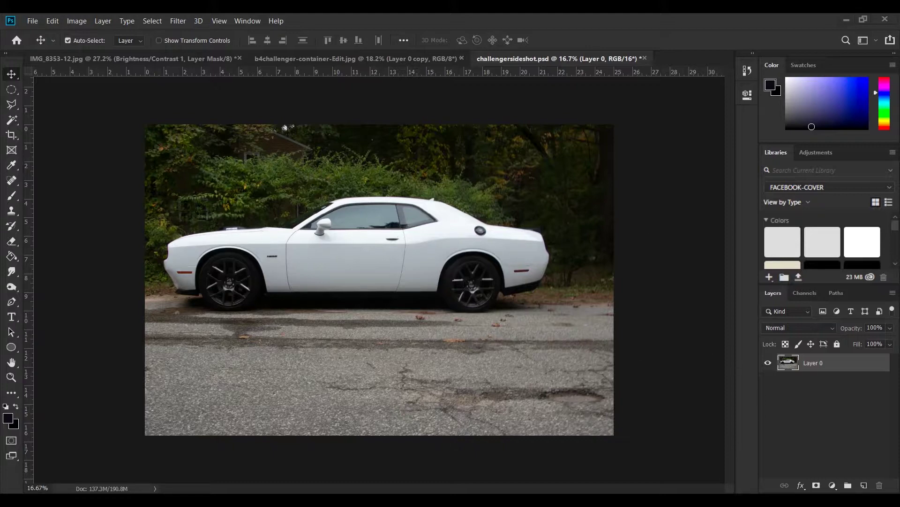
# - Lasso the pothole in the road of the car photo freehand and start Content-Aware Fill on it
pyautogui.click(18, 105)
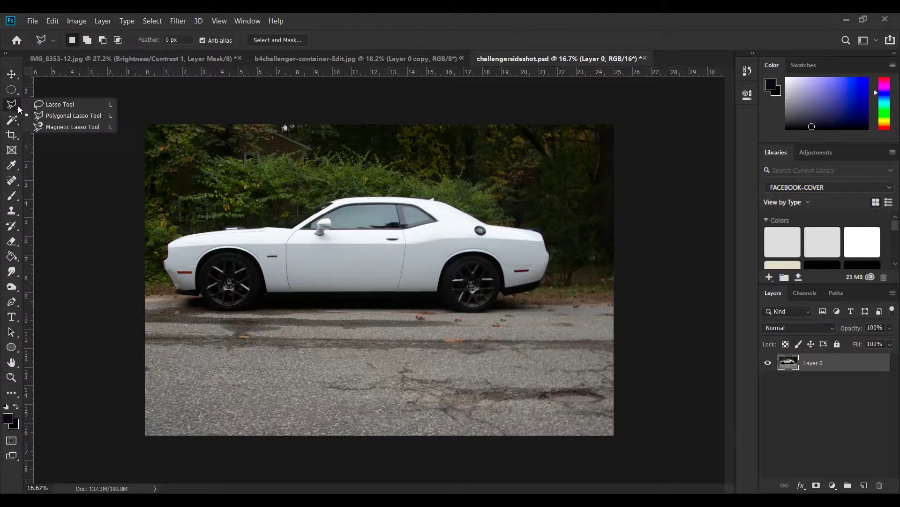
pyautogui.click(48, 103)
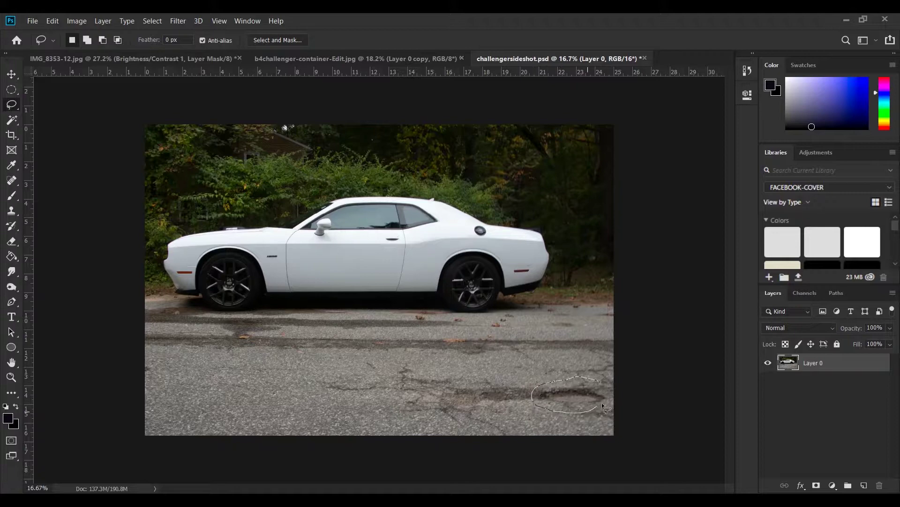
pyautogui.moveTo(601, 384); pyautogui.dragTo(606, 392)
pyautogui.click(53, 21)
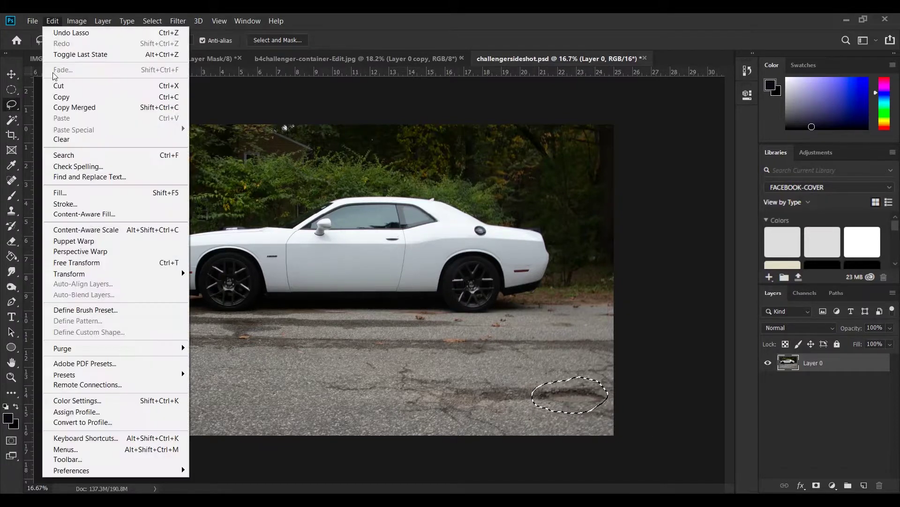
pyautogui.click(85, 214)
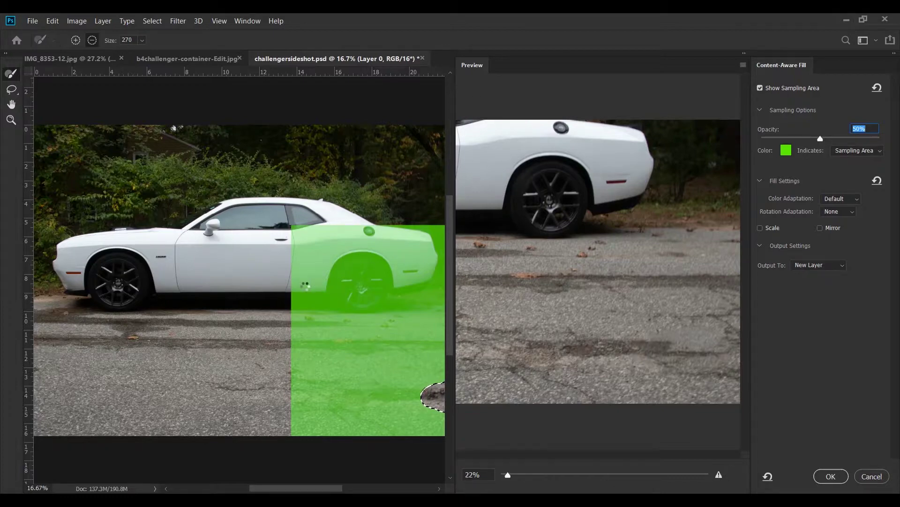
# - Exclude the car and background from the sampling area so only pavement remains, apply the fill to a new layer, and deselect
pyautogui.moveTo(294, 290)
pyautogui.mouseDown()
pyautogui.moveTo(397, 285)
pyautogui.moveTo(311, 266)
pyautogui.moveTo(332, 256)
pyautogui.moveTo(244, 267)
pyautogui.moveTo(242, 278)
pyautogui.moveTo(271, 285)
pyautogui.moveTo(371, 270)
pyautogui.moveTo(317, 269)
pyautogui.moveTo(369, 273)
pyautogui.mouseUp()
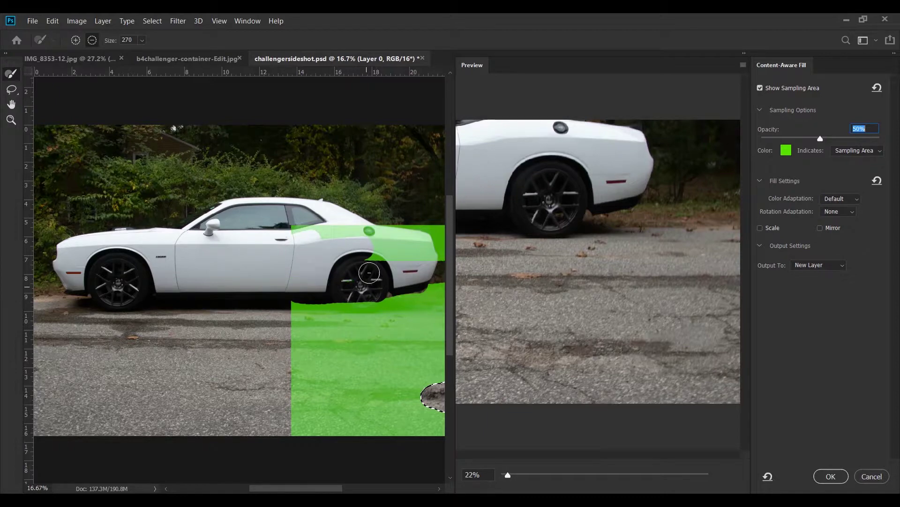
pyautogui.moveTo(415, 247)
pyautogui.mouseDown()
pyautogui.moveTo(422, 275)
pyautogui.moveTo(397, 294)
pyautogui.moveTo(374, 292)
pyautogui.moveTo(407, 287)
pyautogui.moveTo(369, 278)
pyautogui.moveTo(333, 286)
pyautogui.moveTo(367, 295)
pyautogui.moveTo(348, 301)
pyautogui.moveTo(377, 297)
pyautogui.moveTo(294, 296)
pyautogui.moveTo(398, 308)
pyautogui.moveTo(442, 302)
pyautogui.moveTo(442, 241)
pyautogui.moveTo(421, 233)
pyautogui.moveTo(330, 250)
pyautogui.moveTo(388, 245)
pyautogui.moveTo(366, 250)
pyautogui.moveTo(347, 237)
pyautogui.moveTo(384, 230)
pyautogui.mouseUp()
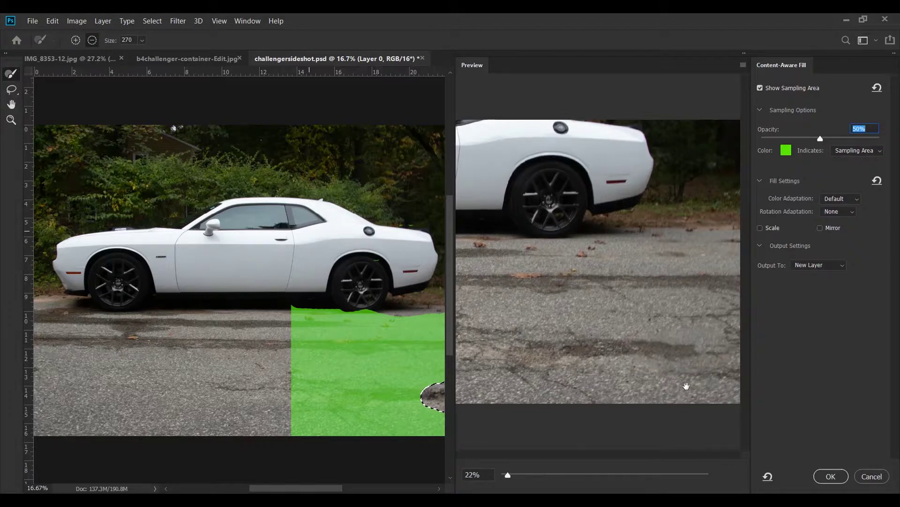
pyautogui.moveTo(287, 298); pyautogui.dragTo(384, 298)
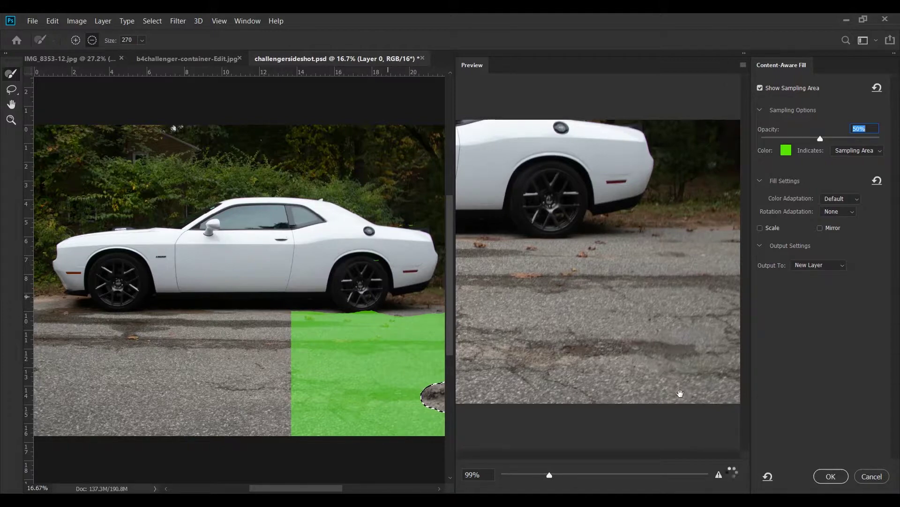
pyautogui.click(831, 476)
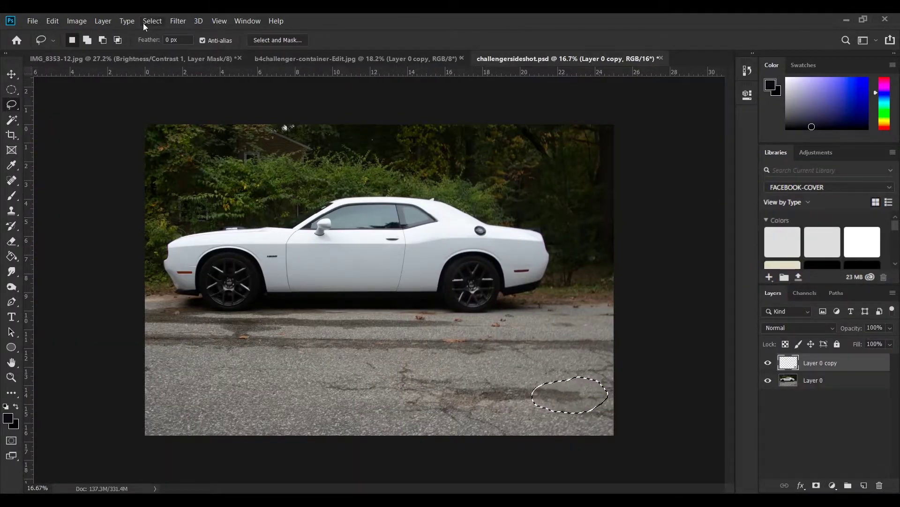
pyautogui.click(143, 22)
pyautogui.click(154, 43)
# - Stamp the visible layers into a new layer and start Content-Aware Fill on a freehand selection around the house behind the bushes
pyautogui.hotkey('ctrl', 'shift', 'alt', 'e')
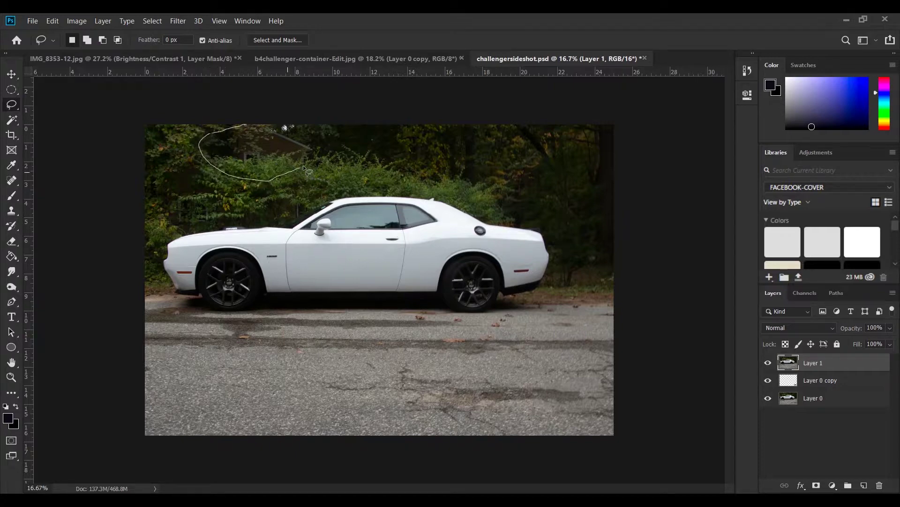
pyautogui.moveTo(247, 123); pyautogui.dragTo(248, 125)
pyautogui.click(52, 21)
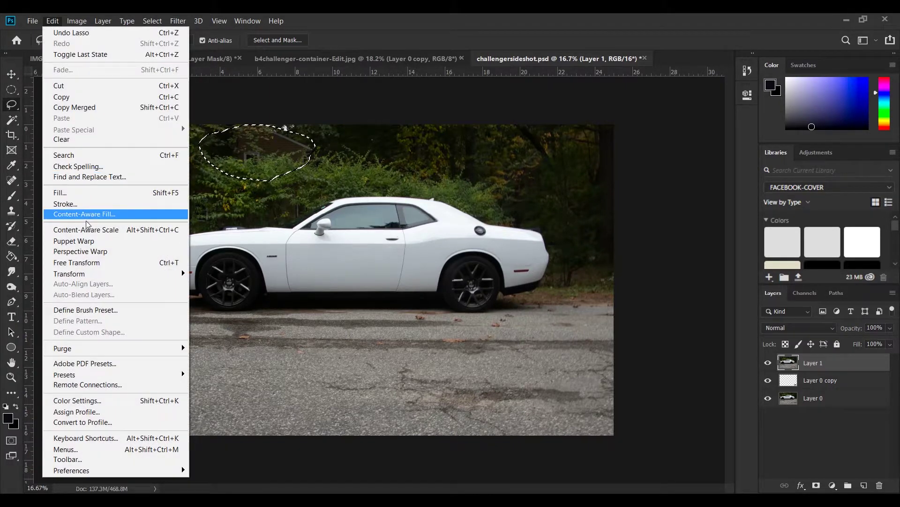
pyautogui.click(91, 214)
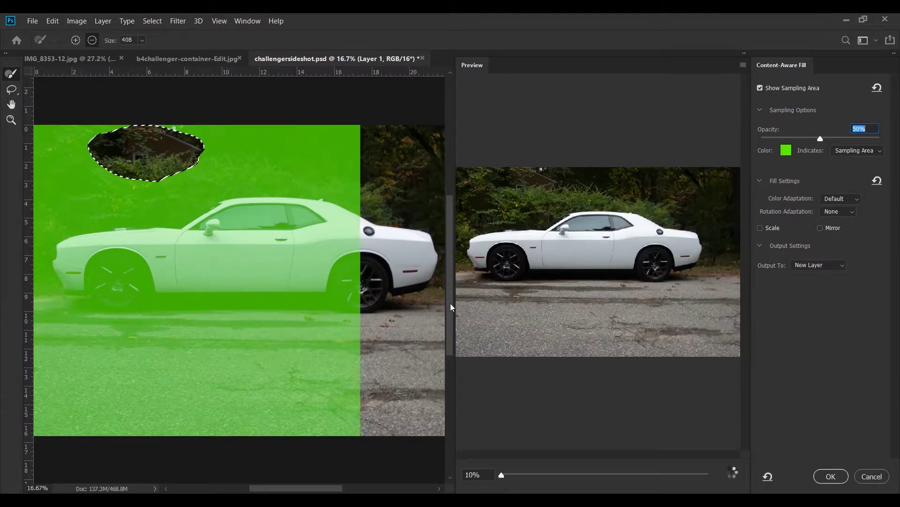
# - Enlarge the sampling brush to 900 and exclude the car and road from the sampling area, keeping only the foliage
pyautogui.scroll(5, 526, 255)
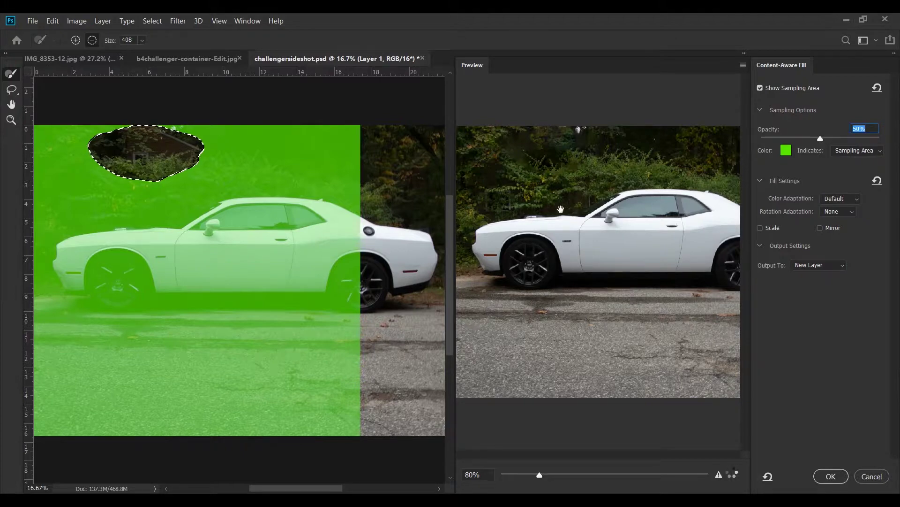
pyautogui.moveTo(279, 209)
pyautogui.mouseDown()
pyautogui.moveTo(258, 211)
pyautogui.moveTo(218, 230)
pyautogui.moveTo(213, 224)
pyautogui.moveTo(233, 213)
pyautogui.moveTo(191, 234)
pyautogui.moveTo(252, 212)
pyautogui.moveTo(319, 211)
pyautogui.moveTo(378, 243)
pyautogui.moveTo(257, 254)
pyautogui.moveTo(153, 246)
pyautogui.moveTo(194, 244)
pyautogui.moveTo(172, 233)
pyautogui.moveTo(54, 264)
pyautogui.moveTo(63, 251)
pyautogui.moveTo(49, 266)
pyautogui.moveTo(59, 284)
pyautogui.moveTo(48, 281)
pyautogui.moveTo(72, 276)
pyautogui.mouseUp()
pyautogui.press(']')
pyautogui.press(']')
pyautogui.press(']')
pyautogui.press(']')
pyautogui.press(']')
pyautogui.moveTo(131, 283)
pyautogui.mouseDown()
pyautogui.moveTo(25, 362)
pyautogui.moveTo(84, 421)
pyautogui.moveTo(75, 426)
pyautogui.moveTo(143, 416)
pyautogui.moveTo(177, 402)
pyautogui.moveTo(97, 422)
pyautogui.moveTo(196, 381)
pyautogui.moveTo(126, 374)
pyautogui.moveTo(152, 360)
pyautogui.moveTo(122, 351)
pyautogui.moveTo(148, 303)
pyautogui.moveTo(328, 296)
pyautogui.moveTo(271, 322)
pyautogui.moveTo(283, 355)
pyautogui.moveTo(357, 363)
pyautogui.moveTo(288, 255)
pyautogui.moveTo(266, 260)
pyautogui.moveTo(293, 237)
pyautogui.mouseUp()
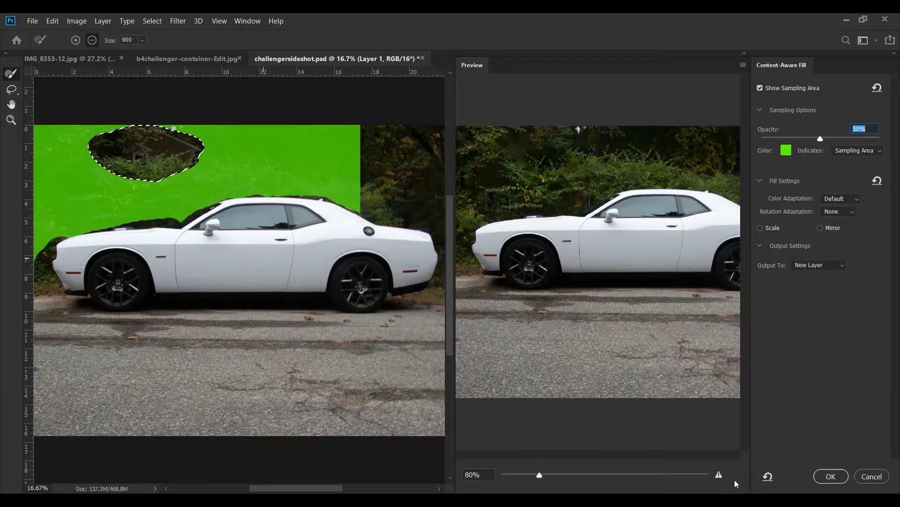
# - Apply the house fill to a new layer, deselect, and toggle that layer's visibility to compare before and after
pyautogui.click(830, 477)
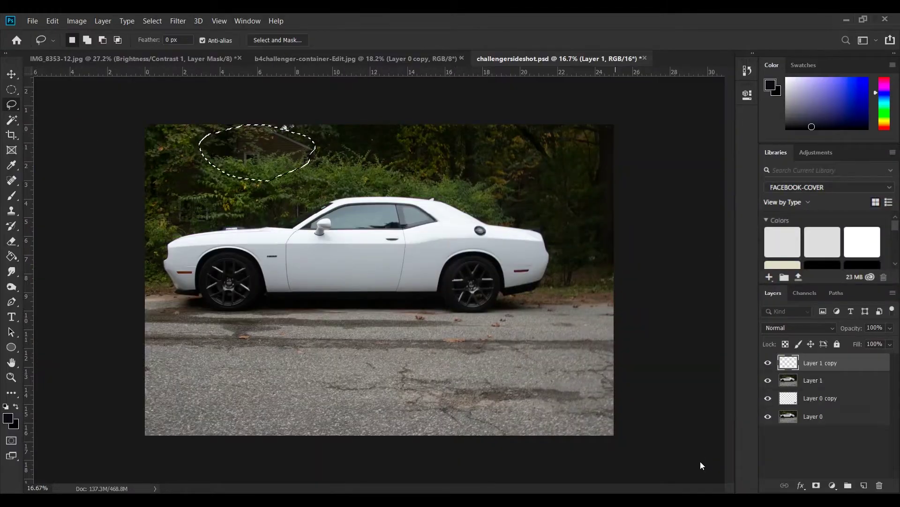
pyautogui.click(153, 21)
pyautogui.click(159, 40)
pyautogui.click(767, 363)
pyautogui.click(768, 363)
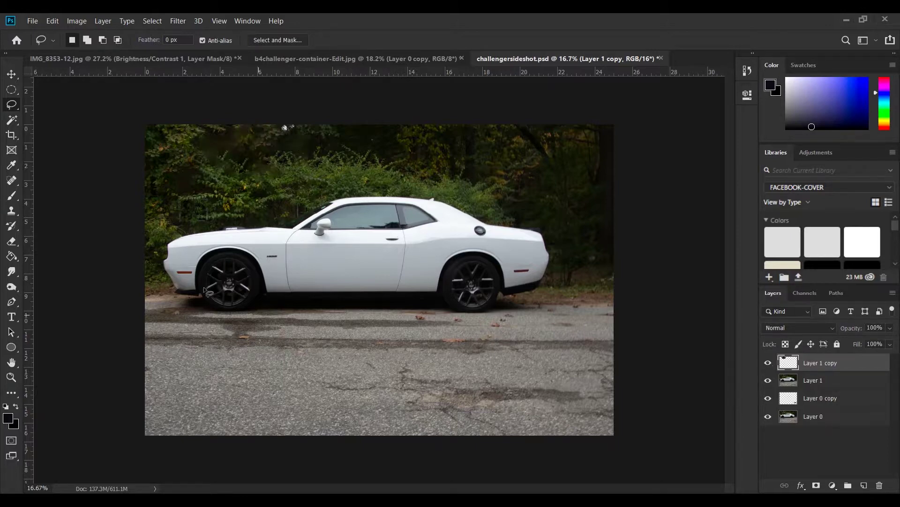
# - Apply Add Noise to the foliage fill layer with Uniform distribution and an amount near the minimum
pyautogui.keyDown('ctrl'); pyautogui.click(272, 179); pyautogui.keyUp('ctrl')
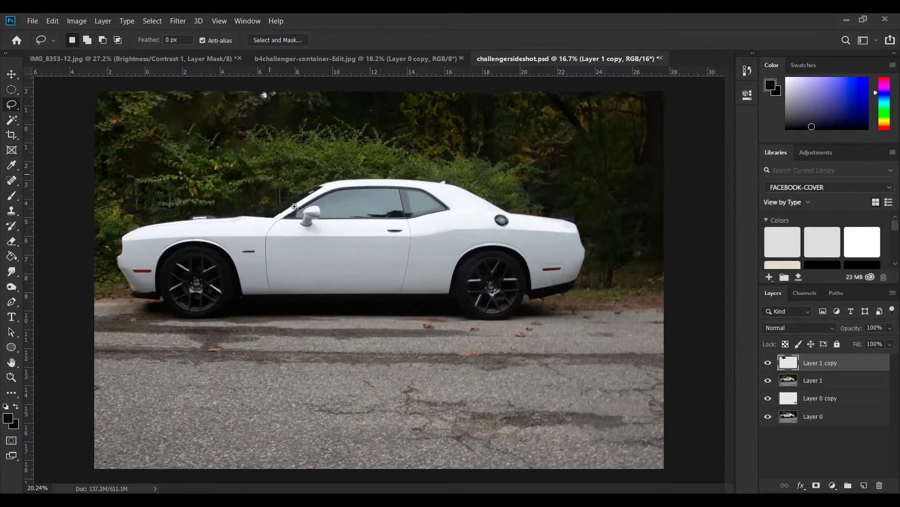
pyautogui.moveTo(257, 187); pyautogui.dragTo(327, 292)
pyautogui.moveTo(283, 238); pyautogui.dragTo(310, 269)
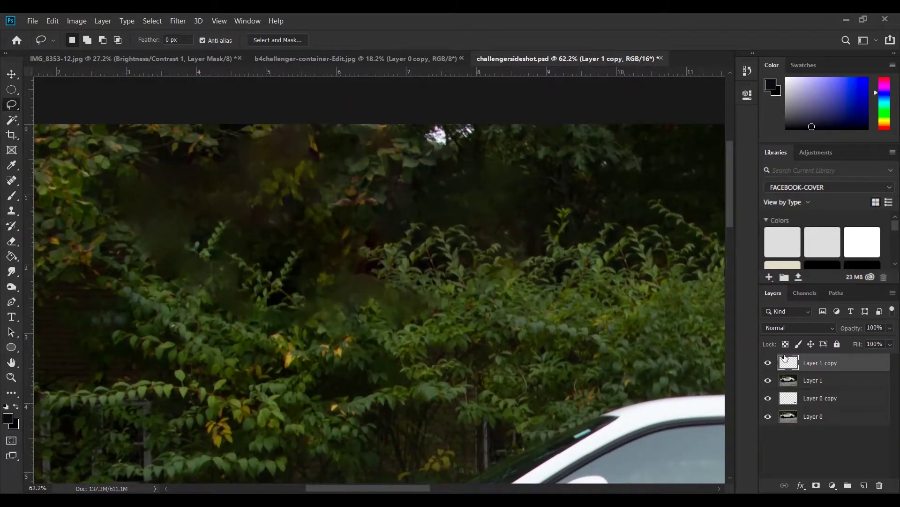
pyautogui.click(179, 22)
pyautogui.moveTo(218, 181)
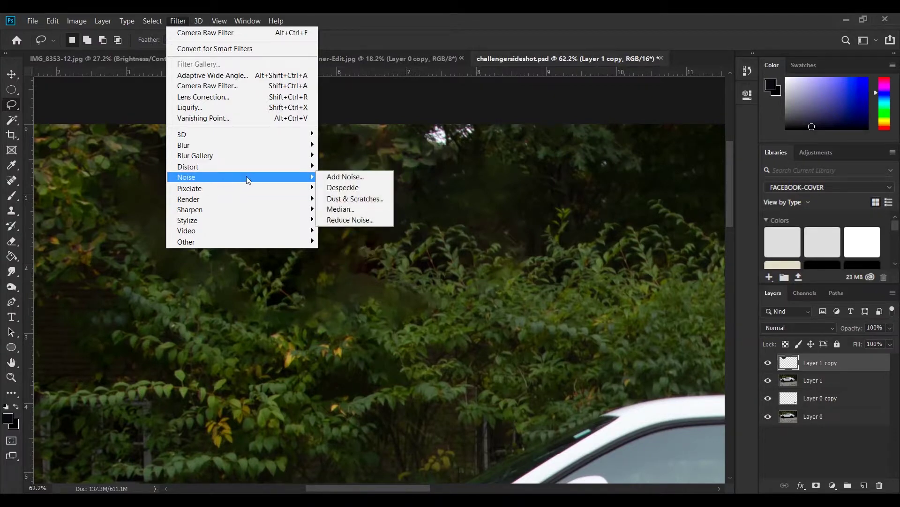
pyautogui.click(356, 177)
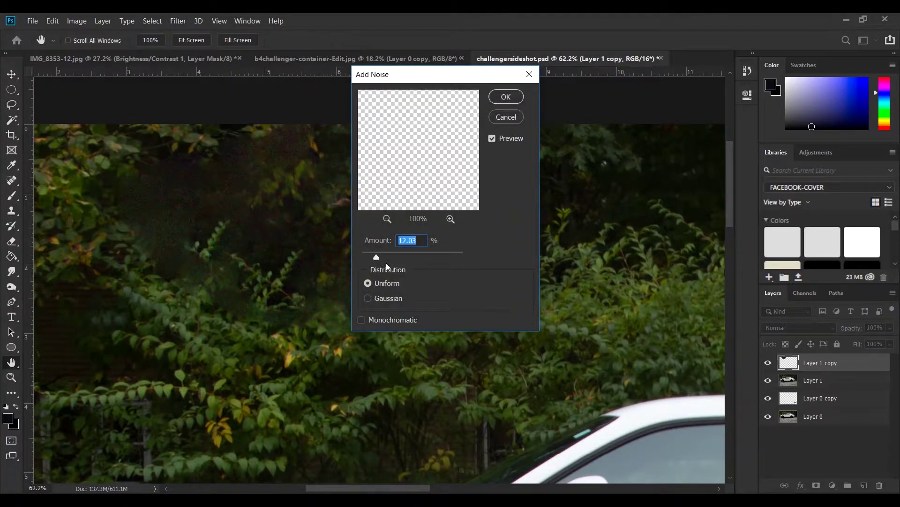
pyautogui.moveTo(373, 258); pyautogui.dragTo(364, 258)
pyautogui.click(507, 97)
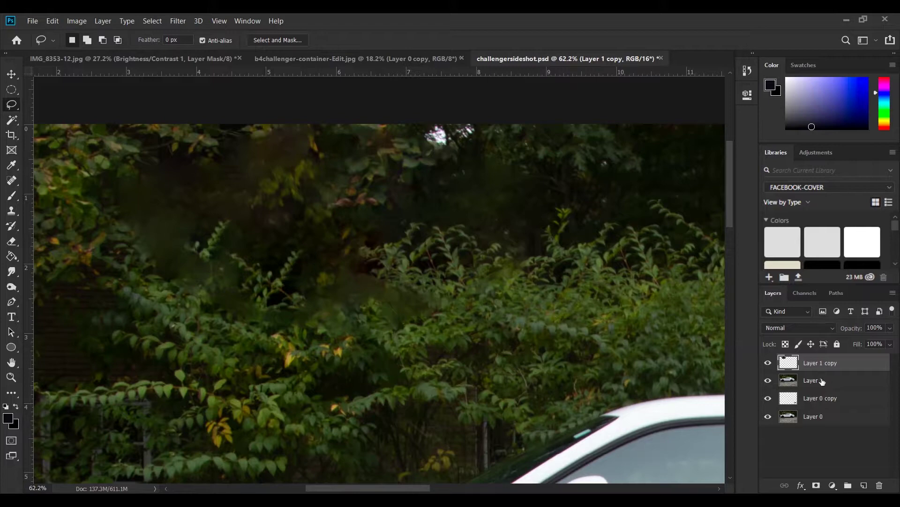
# - Stamp the visible layers into a new layer and ready the Clone Stamp with a 150 px brush
pyautogui.hotkey('ctrl', 'shift', 'alt', 'e')
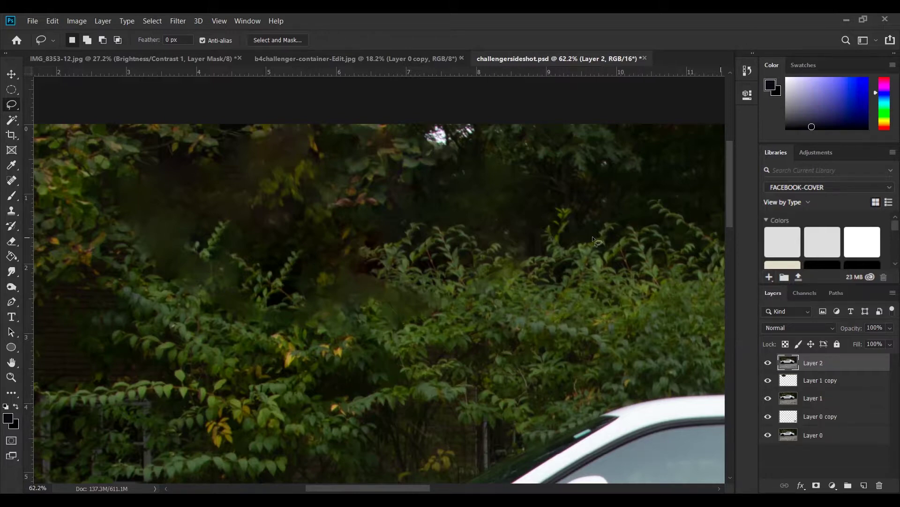
pyautogui.click(12, 210)
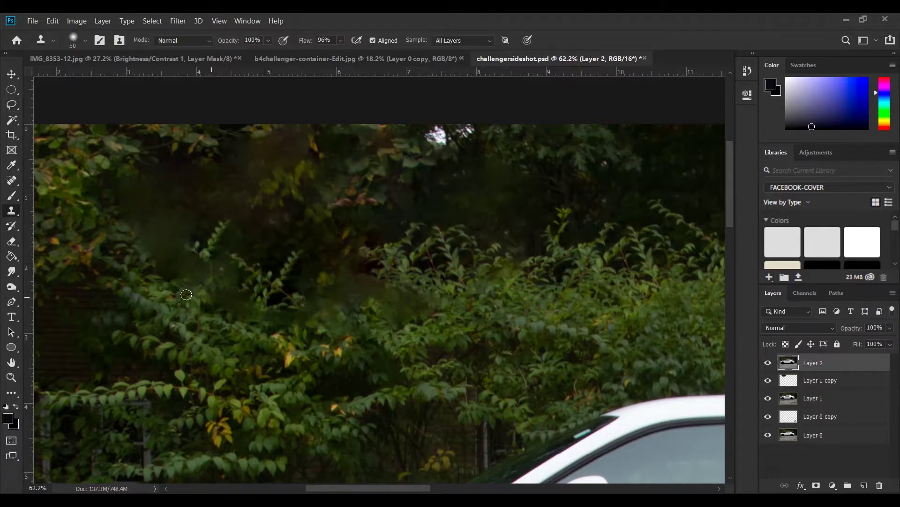
pyautogui.press(']')
pyautogui.press(']')
pyautogui.press(']')
pyautogui.press(']')
pyautogui.press(']')
pyautogui.click(180, 278)
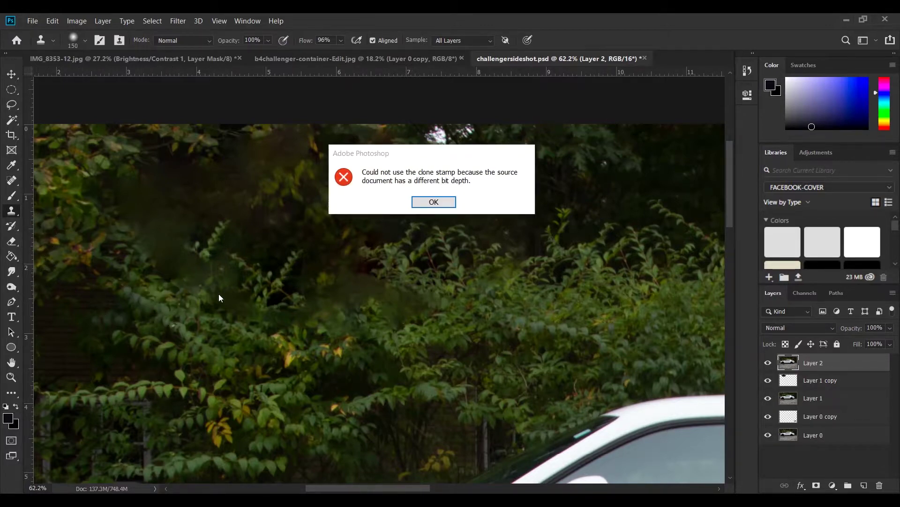
pyautogui.click(441, 203)
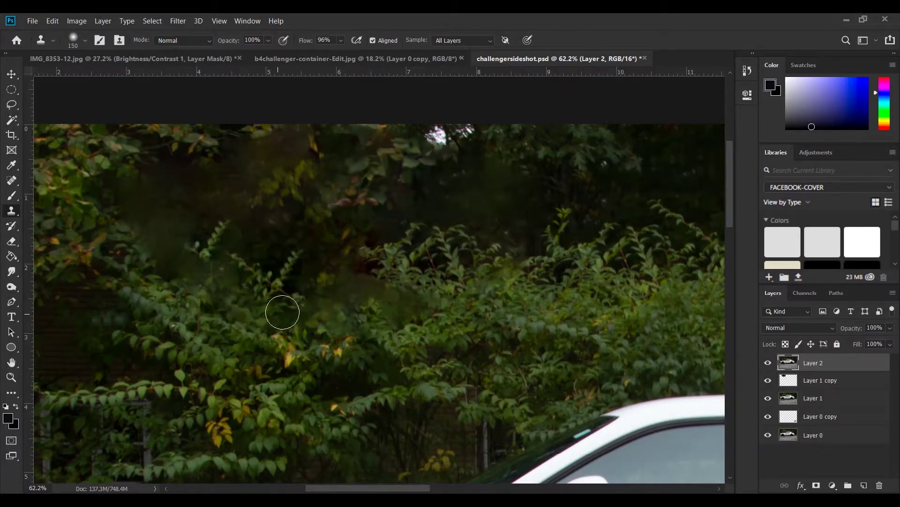
# - Clone nearby leaves over the blurry patches along the upper edge of the bushes where the house was removed
pyautogui.moveTo(308, 312)
pyautogui.mouseDown()
pyautogui.moveTo(369, 282)
pyautogui.moveTo(385, 297)
pyautogui.mouseUp()
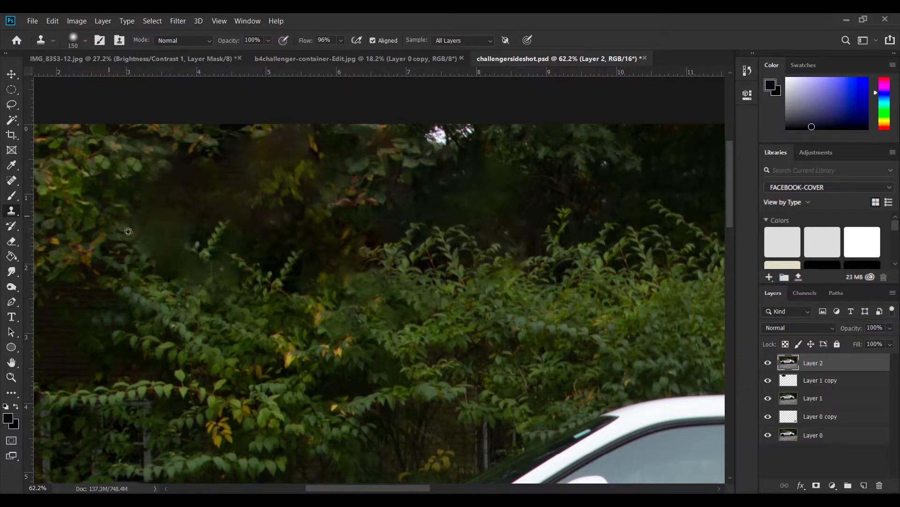
pyautogui.moveTo(150, 253)
pyautogui.mouseDown()
pyautogui.moveTo(207, 280)
pyautogui.moveTo(218, 240)
pyautogui.mouseUp()
pyautogui.keyDown('alt'); pyautogui.click(257, 260); pyautogui.keyUp('alt')
pyautogui.click(207, 250)
pyautogui.moveTo(206, 251); pyautogui.dragTo(209, 261)
pyautogui.moveTo(301, 242)
pyautogui.mouseDown()
pyautogui.moveTo(273, 241)
pyautogui.moveTo(305, 197)
pyautogui.mouseUp()
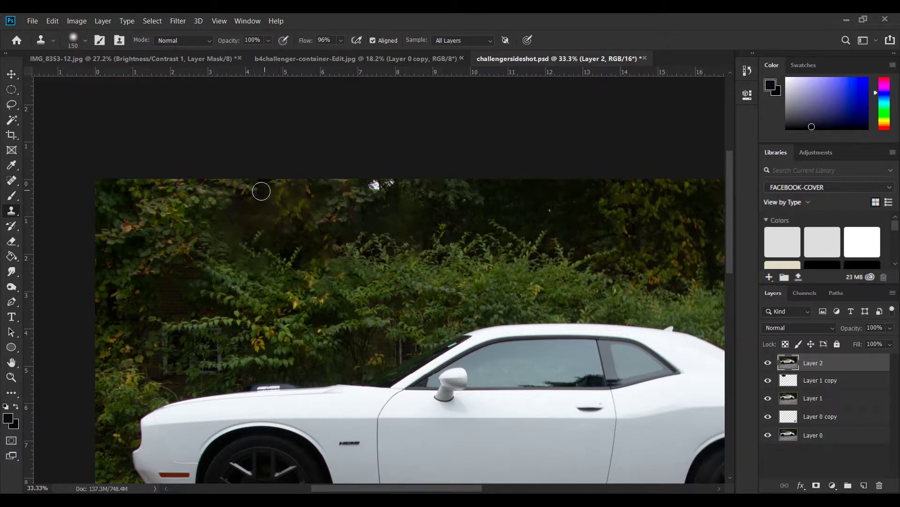
# - Clone tree foliage over the remaining dark smudges above the bushes in the filled area
pyautogui.click(192, 244)
pyautogui.moveTo(229, 233); pyautogui.dragTo(269, 236)
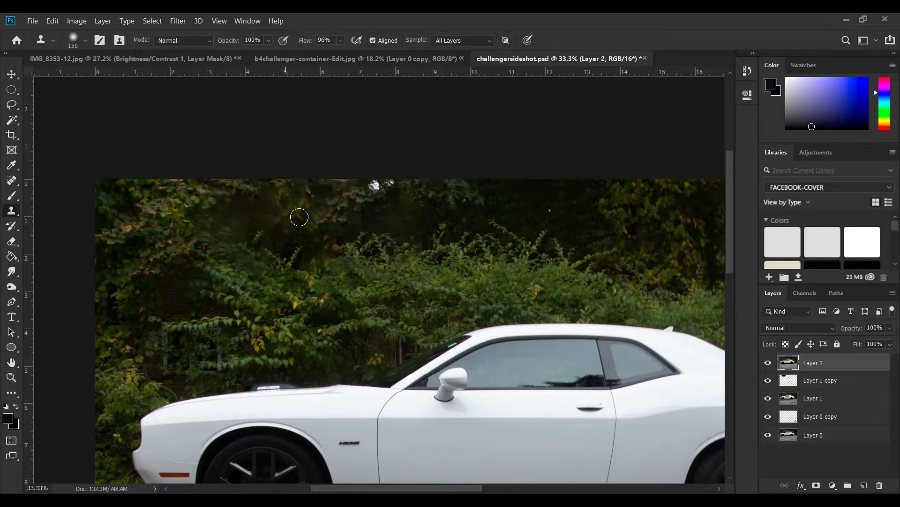
pyautogui.keyDown('alt'); pyautogui.click(299, 202); pyautogui.keyUp('alt')
pyautogui.moveTo(266, 222)
pyautogui.mouseDown()
pyautogui.moveTo(258, 205)
pyautogui.moveTo(272, 216)
pyautogui.moveTo(232, 205)
pyautogui.moveTo(216, 231)
pyautogui.mouseUp()
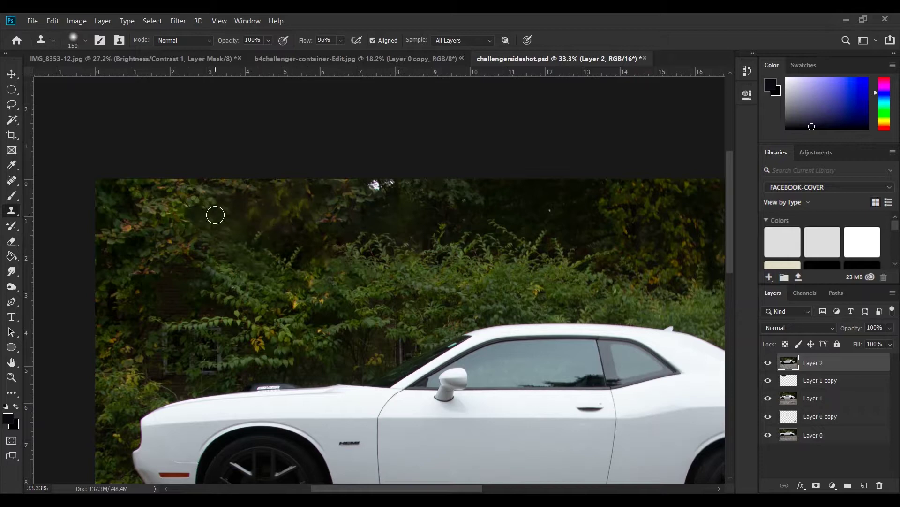
pyautogui.moveTo(348, 263); pyautogui.dragTo(315, 267)
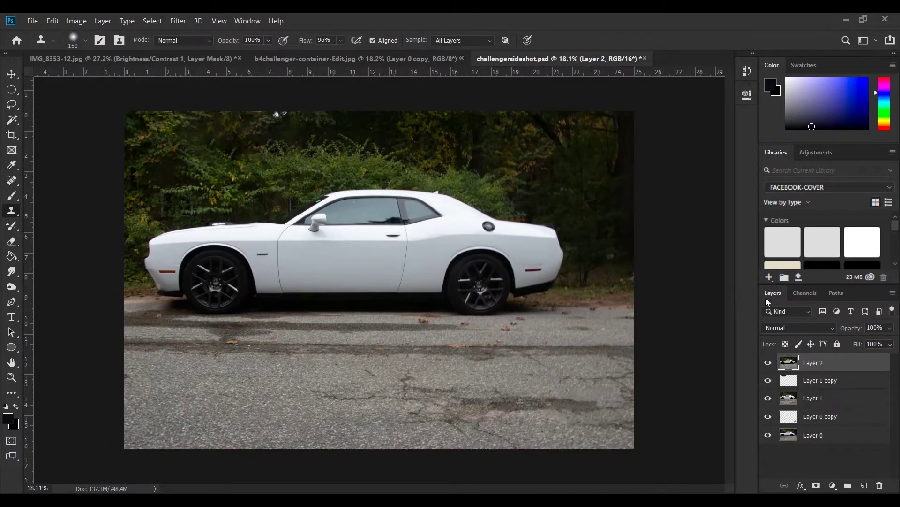
# - Hide Layer 1 copy, Layer 1 and Layer 0 copy, and toggle Layer 2 to compare the retouch with the original
pyautogui.moveTo(767, 379); pyautogui.dragTo(768, 417)
pyautogui.click(768, 363)
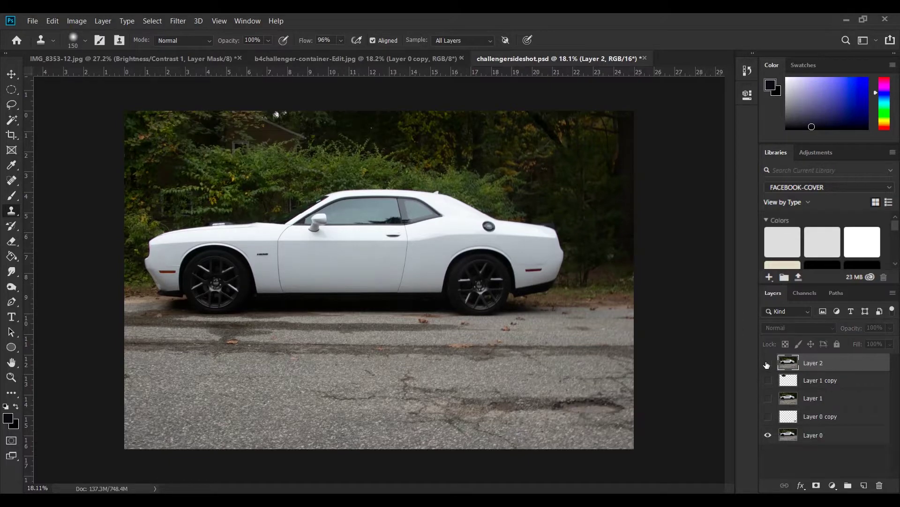
pyautogui.click(769, 363)
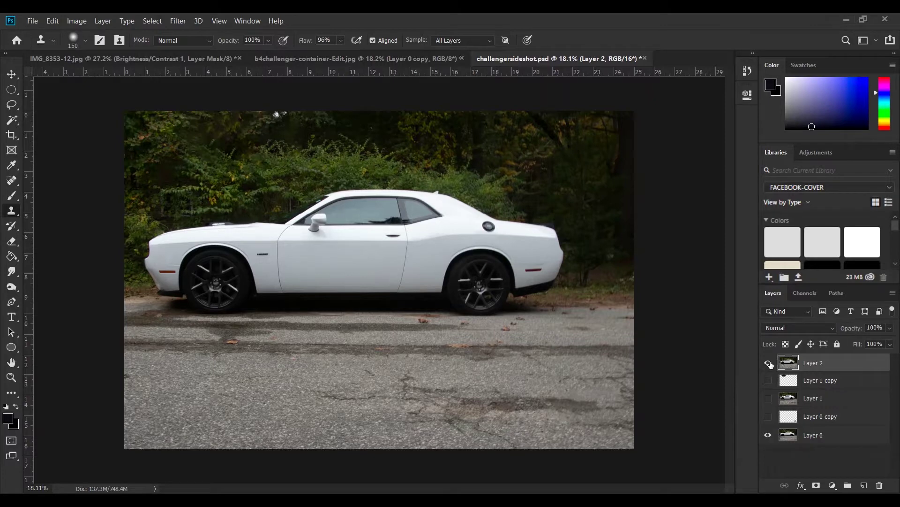
pyautogui.click(770, 364)
# - Remove the three leaves and the thin crack in the pavement near the front wheel with the Content-Aware Spot Healing Brush
pyautogui.moveTo(248, 351); pyautogui.dragTo(296, 372)
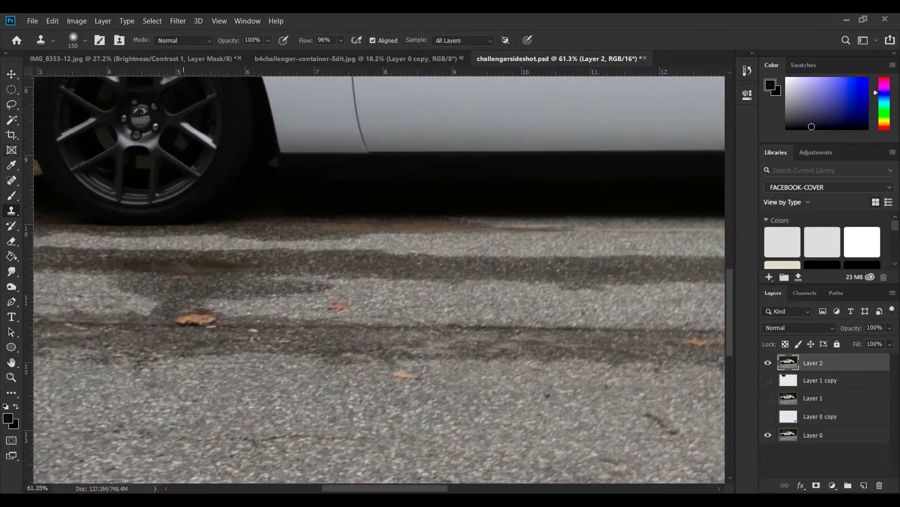
pyautogui.click(13, 121)
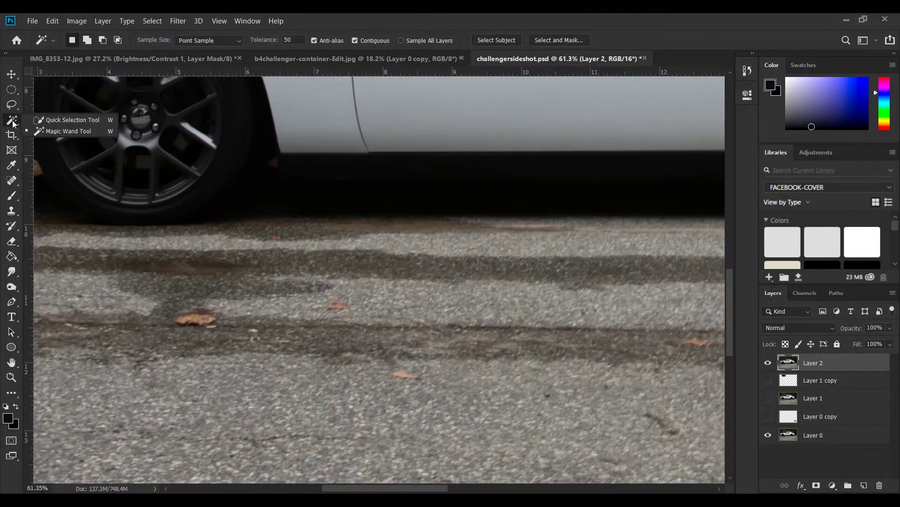
pyautogui.click(10, 151)
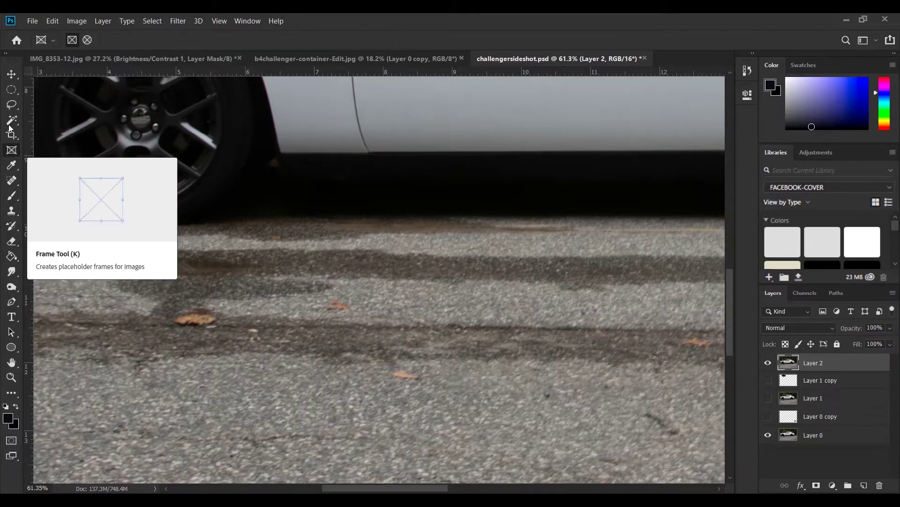
pyautogui.click(12, 135)
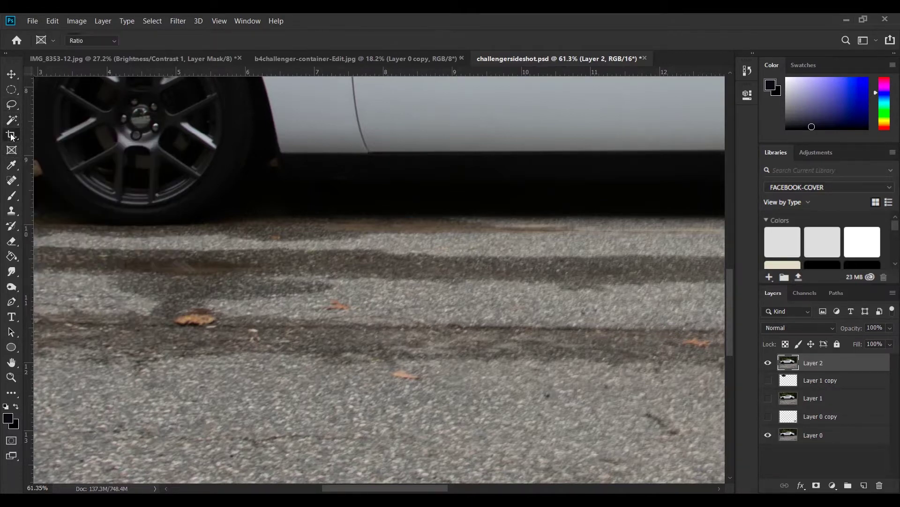
pyautogui.click(12, 185)
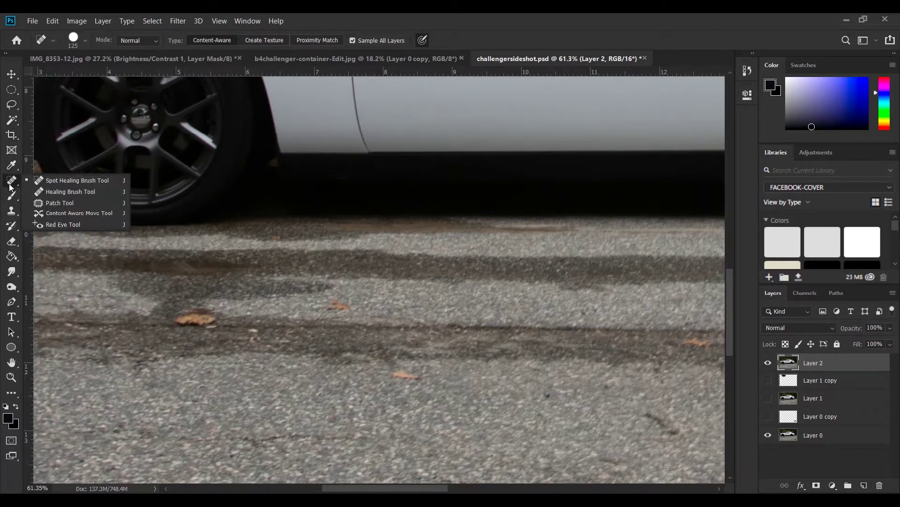
pyautogui.click(65, 179)
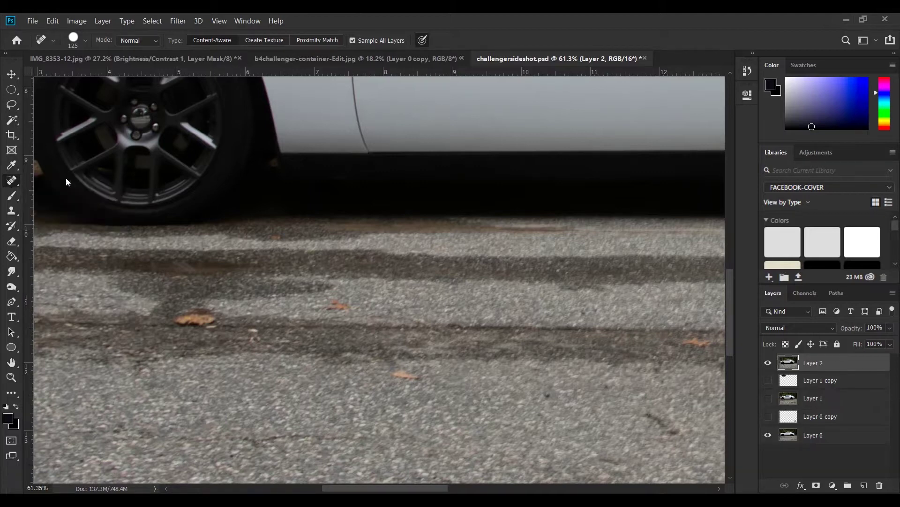
pyautogui.click(191, 317)
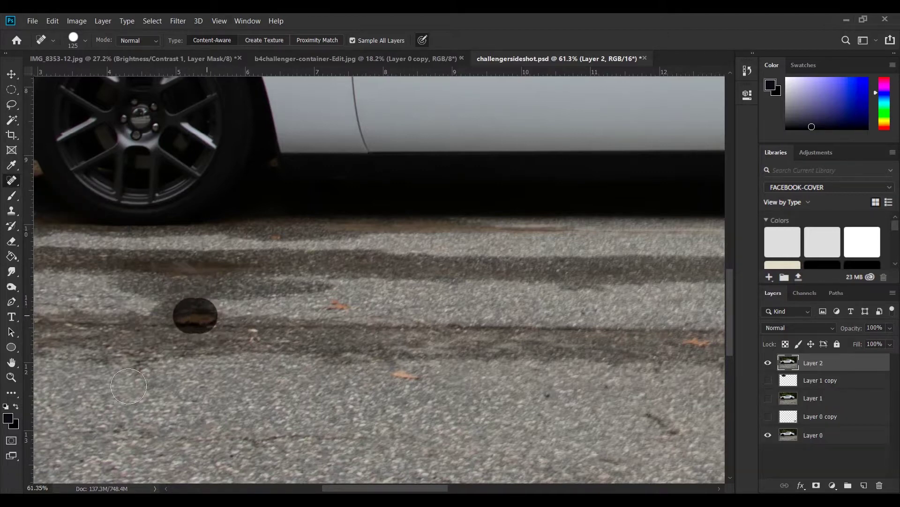
pyautogui.click(341, 306)
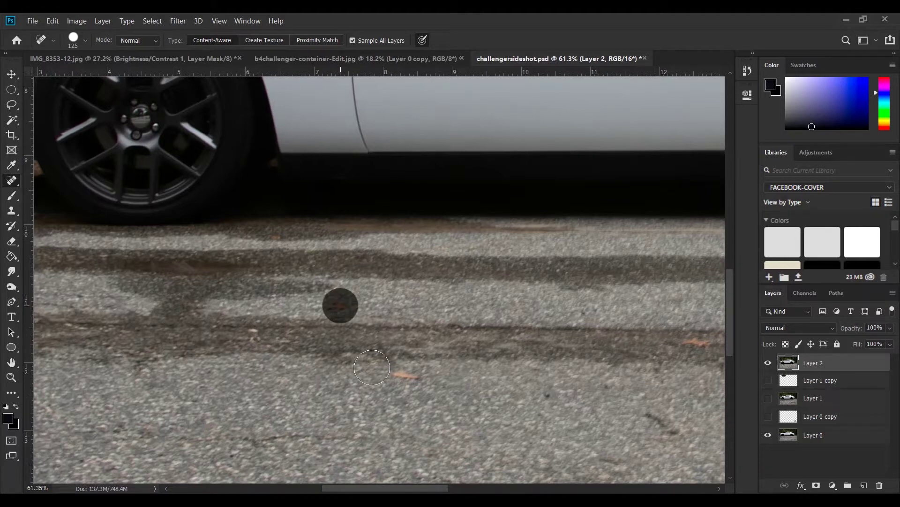
pyautogui.click(407, 375)
pyautogui.moveTo(251, 438); pyautogui.dragTo(333, 439)
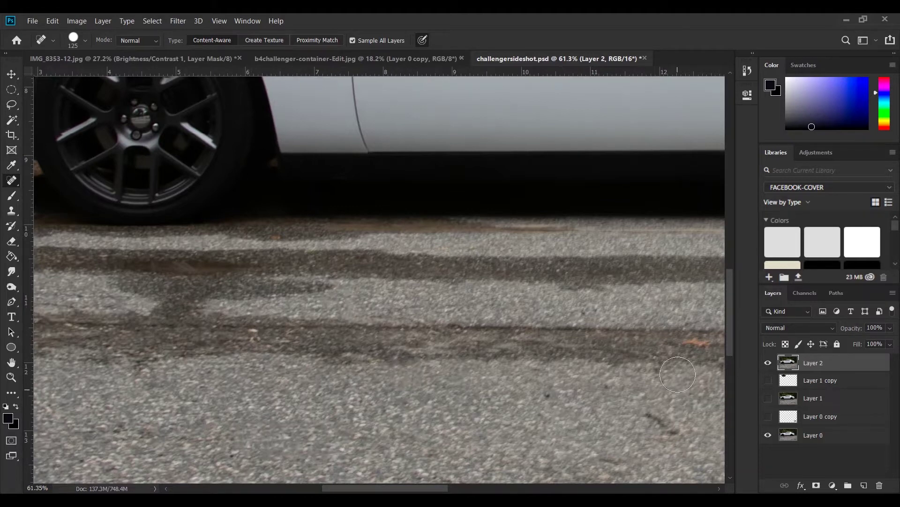
# - Reduce the healing brush to 80 and remove the small leaves on the pavement just in front of the rear wheel
pyautogui.moveTo(615, 316); pyautogui.dragTo(329, 298)
pyautogui.moveTo(559, 234); pyautogui.dragTo(560, 236)
pyautogui.press('[')
pyautogui.press('[')
pyautogui.press('[')
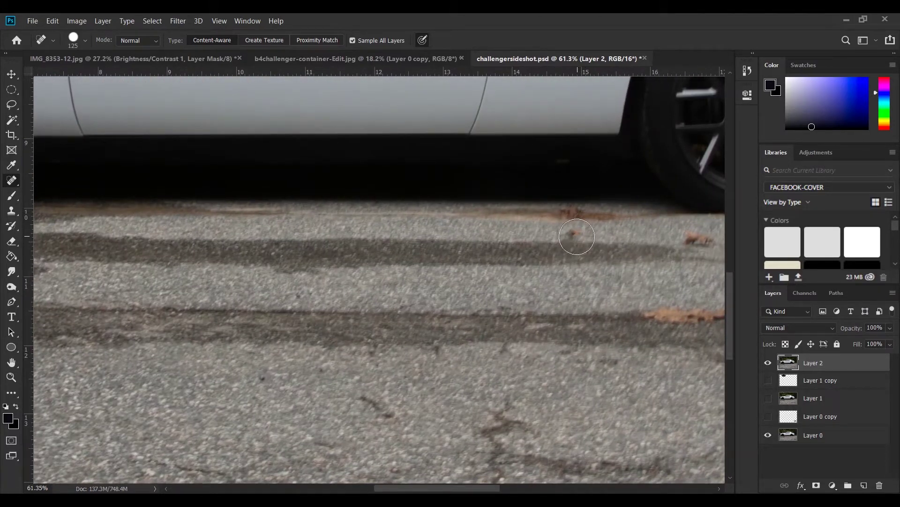
pyautogui.click(575, 234)
pyautogui.moveTo(677, 237); pyautogui.dragTo(699, 238)
pyautogui.click(730, 235)
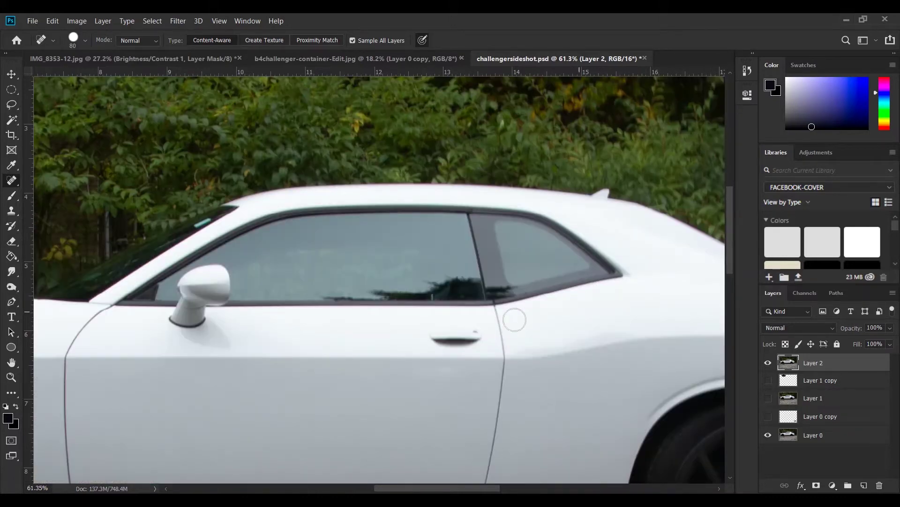
# - Heal the spots and small leaves on the pavement below and behind the rear wheel
pyautogui.moveTo(470, 317); pyautogui.dragTo(363, 334)
pyautogui.moveTo(417, 301)
pyautogui.mouseDown()
pyautogui.moveTo(514, 322)
pyautogui.moveTo(515, 309)
pyautogui.moveTo(529, 312)
pyautogui.moveTo(510, 313)
pyautogui.mouseUp()
pyautogui.click(536, 298)
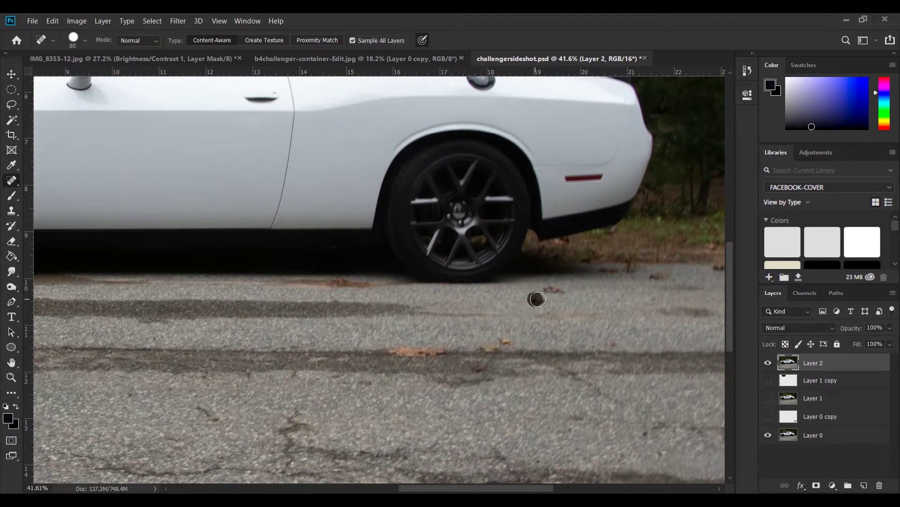
pyautogui.click(555, 290)
pyautogui.moveTo(497, 344); pyautogui.dragTo(486, 347)
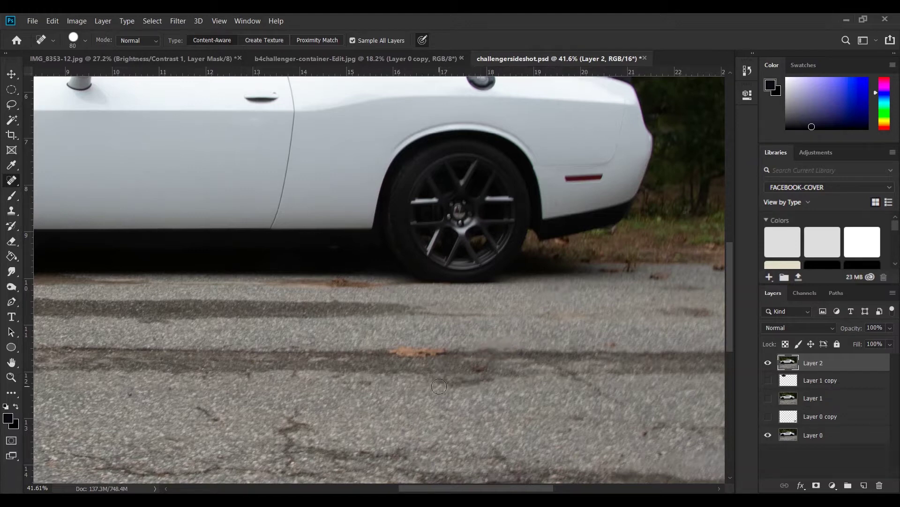
# - Compare the retouched pavement around the former pothole with the original by toggling the visibility of Layer 2
pyautogui.hotkey('ctrl', '-')
pyautogui.hotkey('ctrl', '-')
pyautogui.hotkey('ctrl', '-')
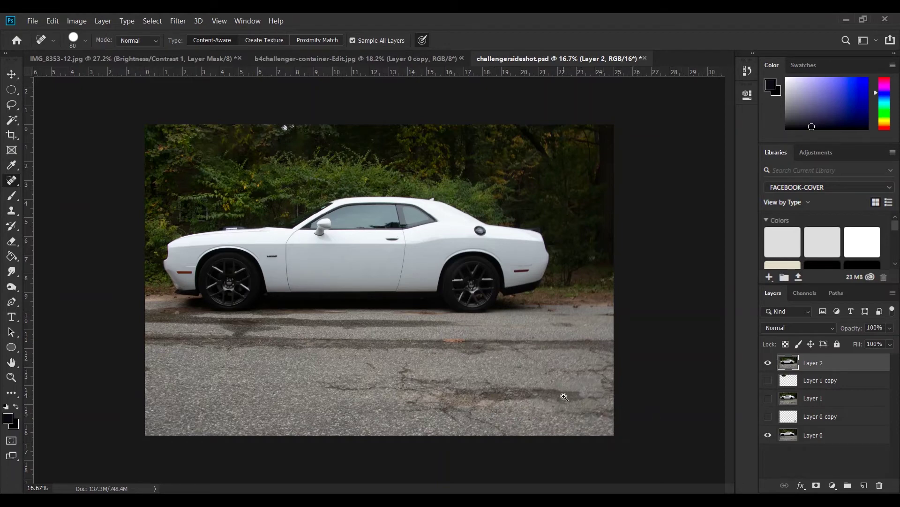
pyautogui.scroll(5, 599, 419)
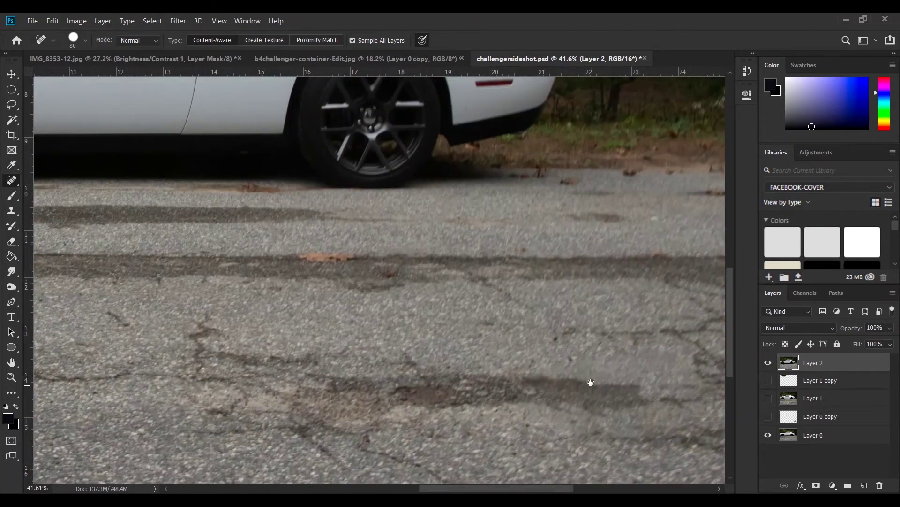
pyautogui.moveTo(589, 382); pyautogui.dragTo(583, 361)
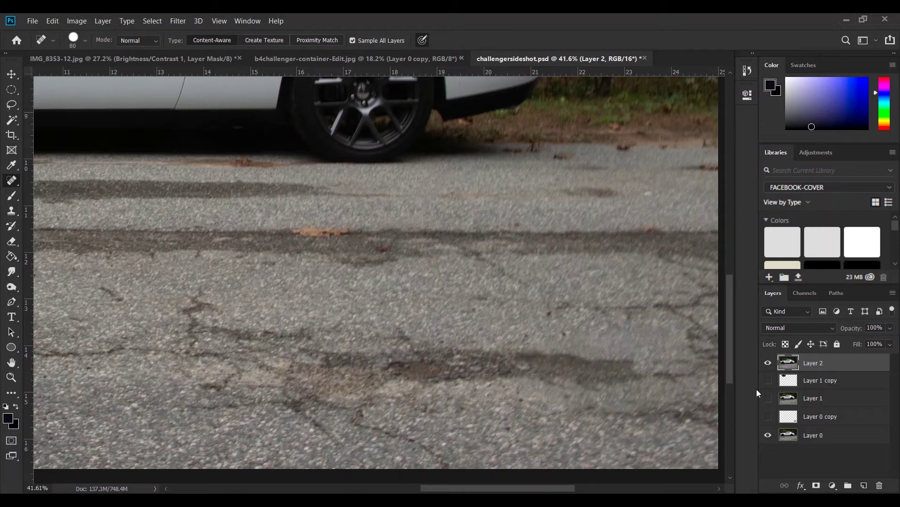
pyautogui.click(767, 363)
pyautogui.click(768, 363)
pyautogui.click(767, 363)
pyautogui.click(768, 363)
pyautogui.click(768, 363)
pyautogui.scroll(-5, 497, 320)
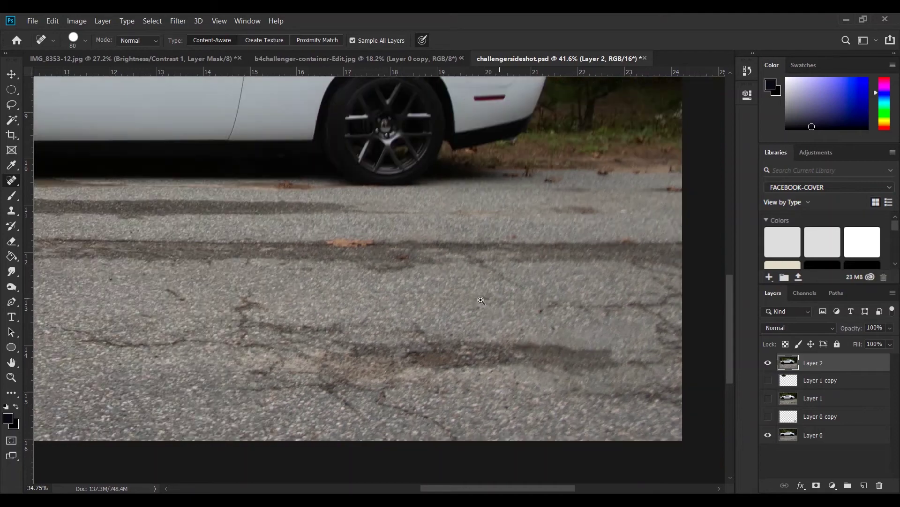